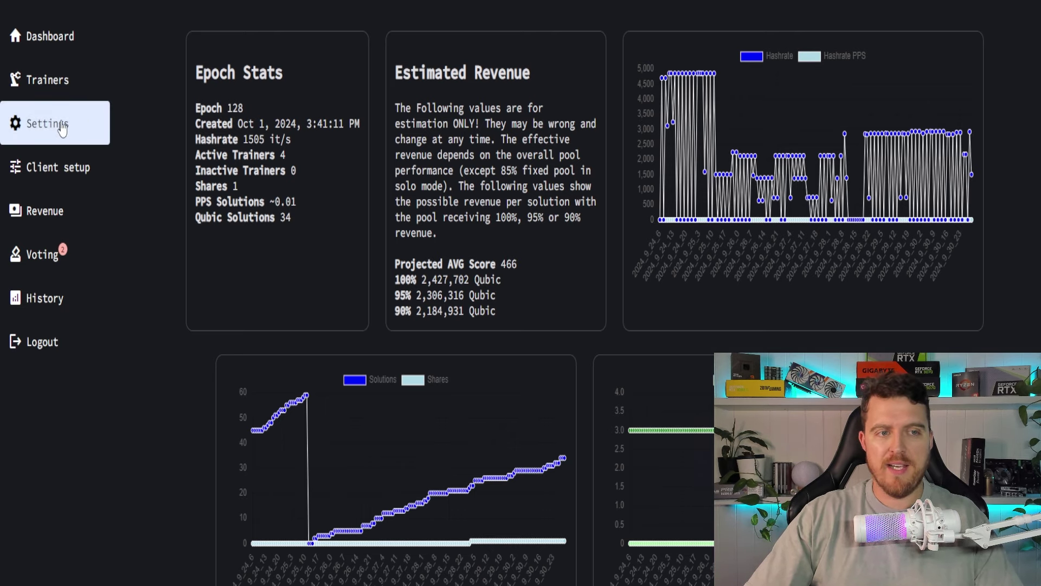
# On the pool Settings page, confirm the saved revenue address and generate a new access token
pyautogui.click(62, 128)
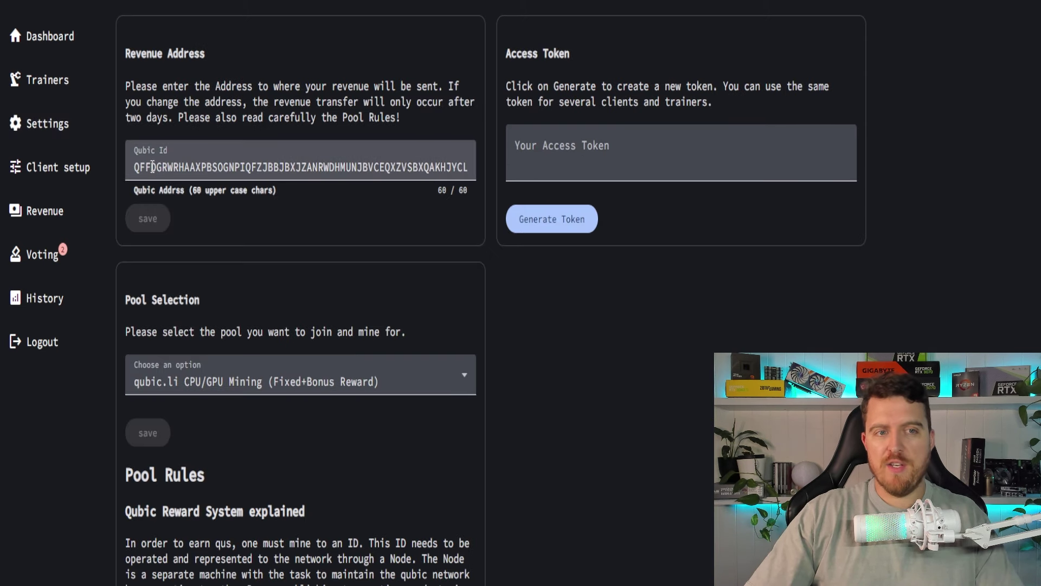
pyautogui.moveTo(128, 53); pyautogui.dragTo(211, 55)
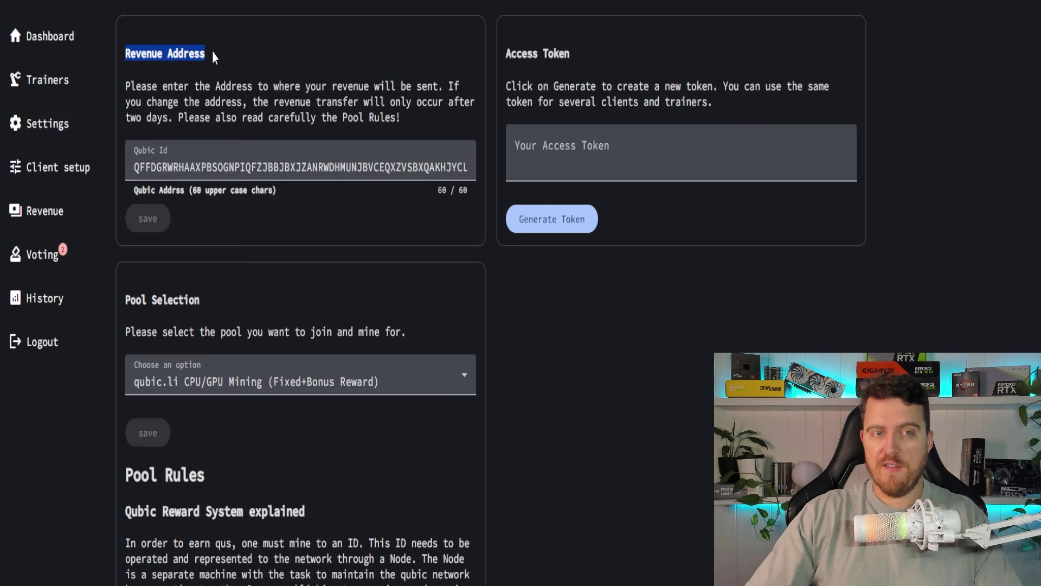
pyautogui.click(213, 56)
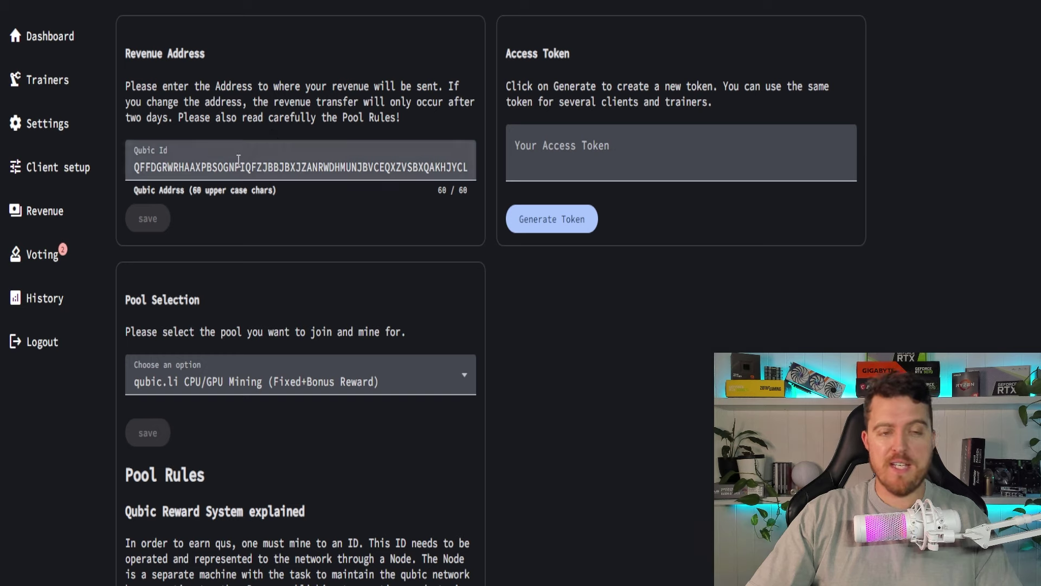
pyautogui.click(236, 162)
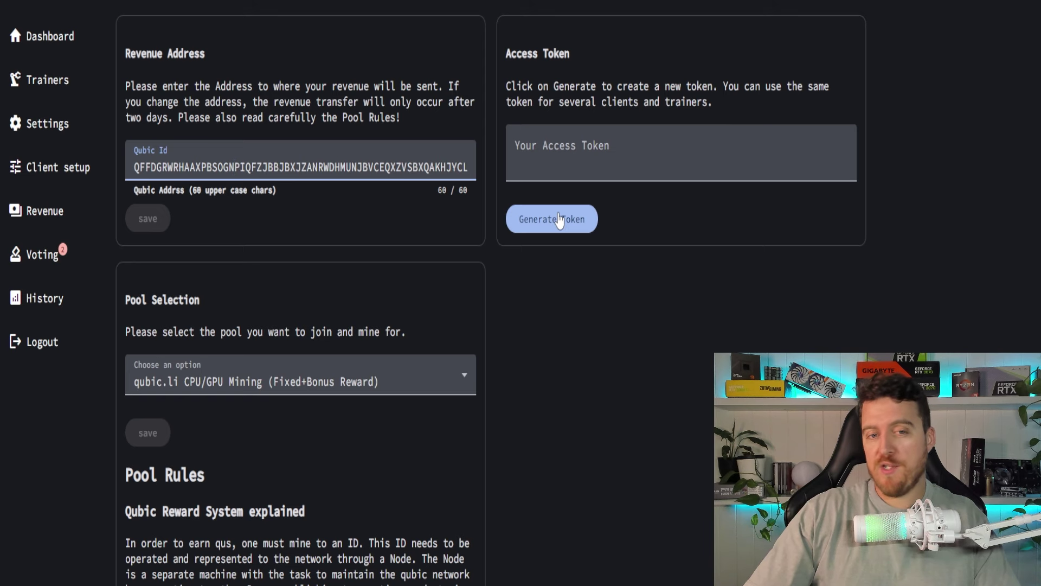
pyautogui.click(560, 220)
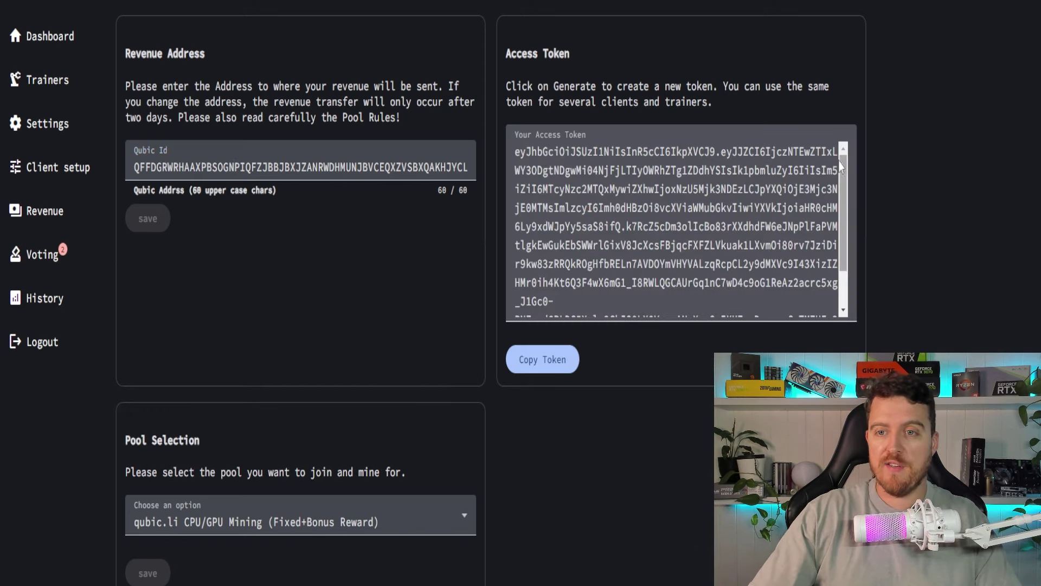
pyautogui.scroll(-2, 846, 179)
pyautogui.click(707, 416)
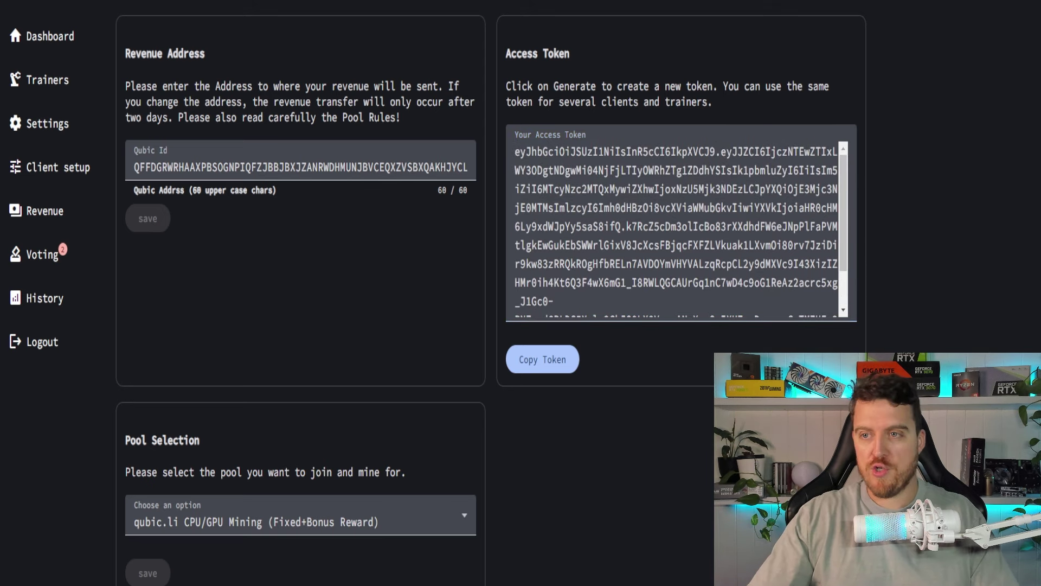
pyautogui.scroll(-6, 491, 293)
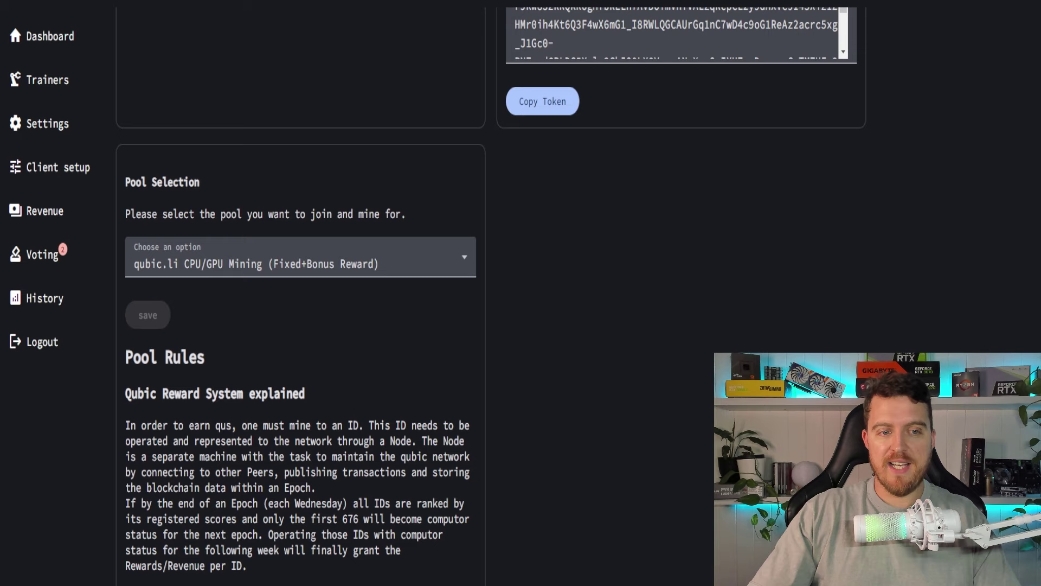
pyautogui.scroll(-1, 368, 179)
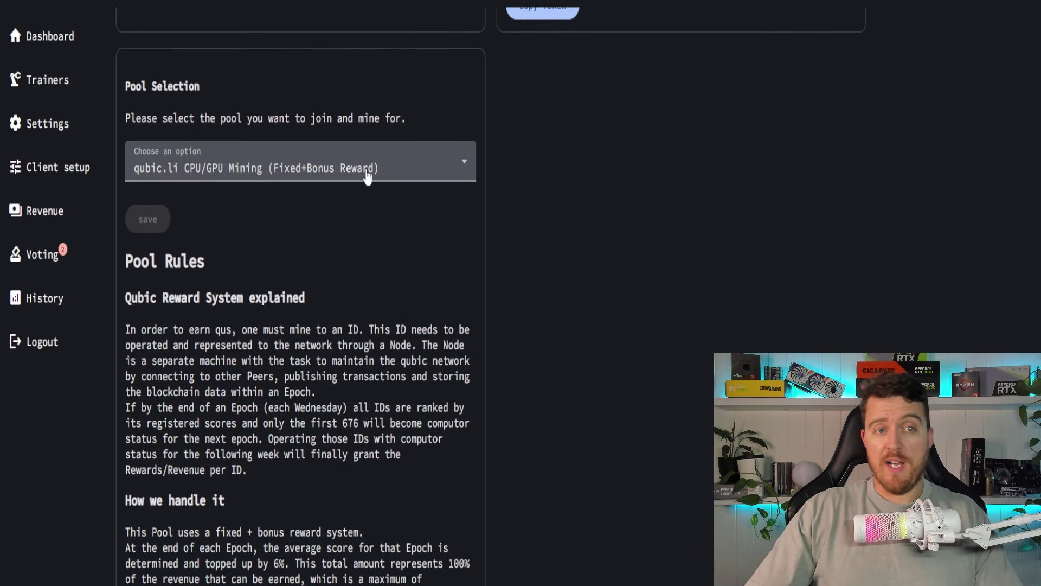
pyautogui.click(368, 174)
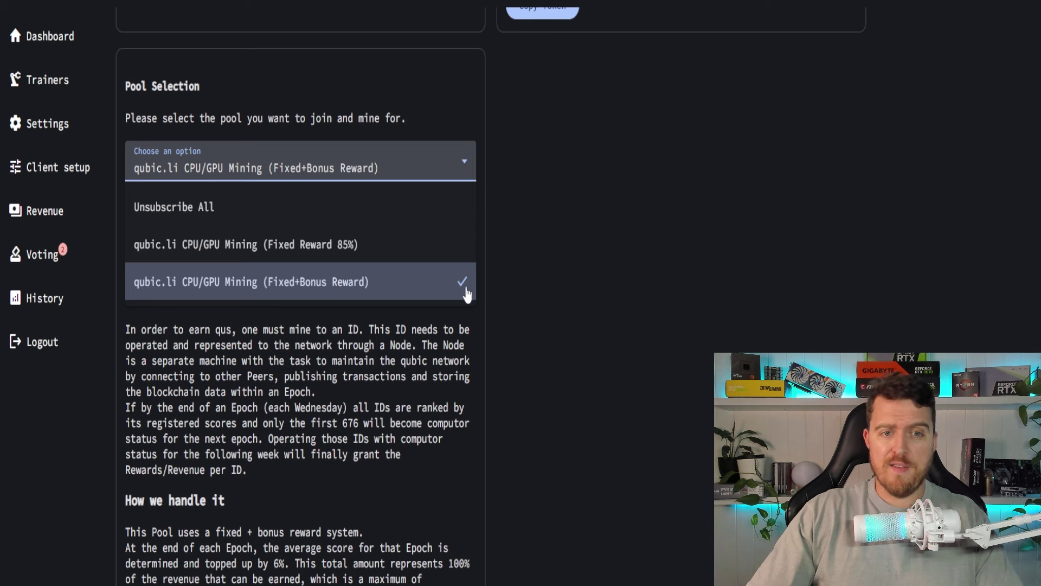
pyautogui.click(586, 329)
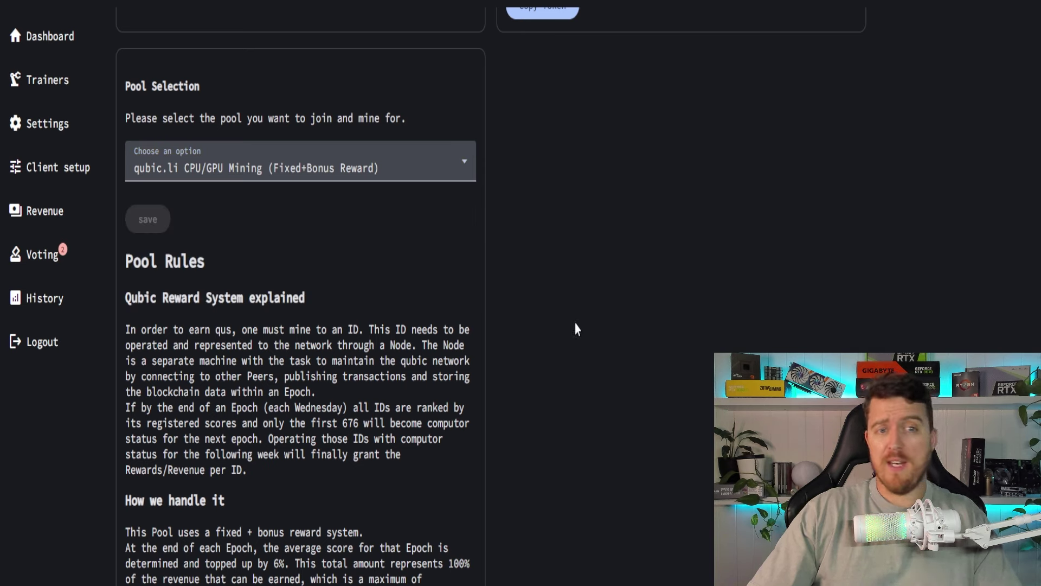
pyautogui.scroll(-3, 301, 326)
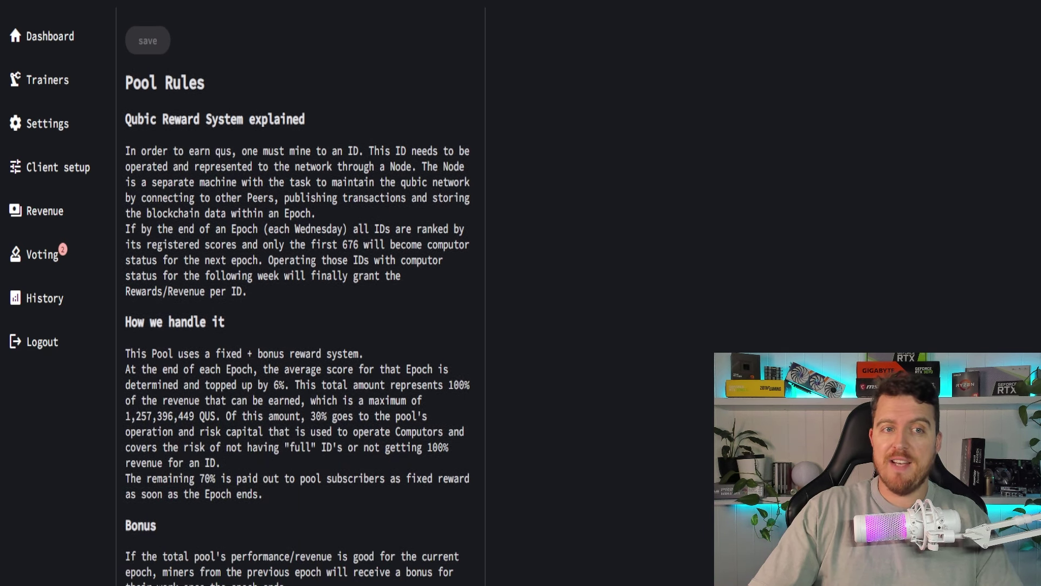
pyautogui.scroll(-1, 301, 325)
pyautogui.scroll(-3, 301, 326)
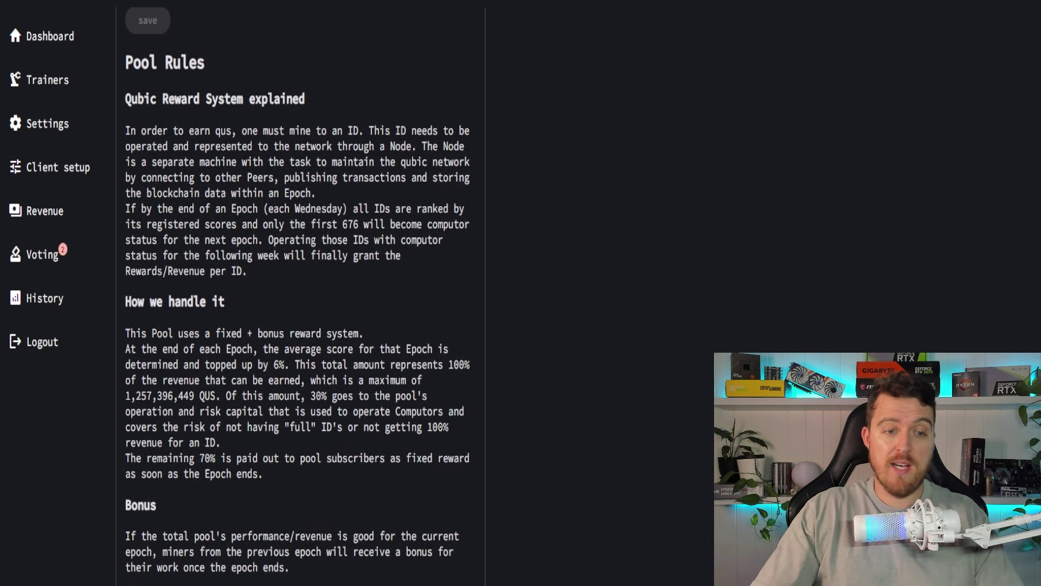
pyautogui.scroll(2, 300, 326)
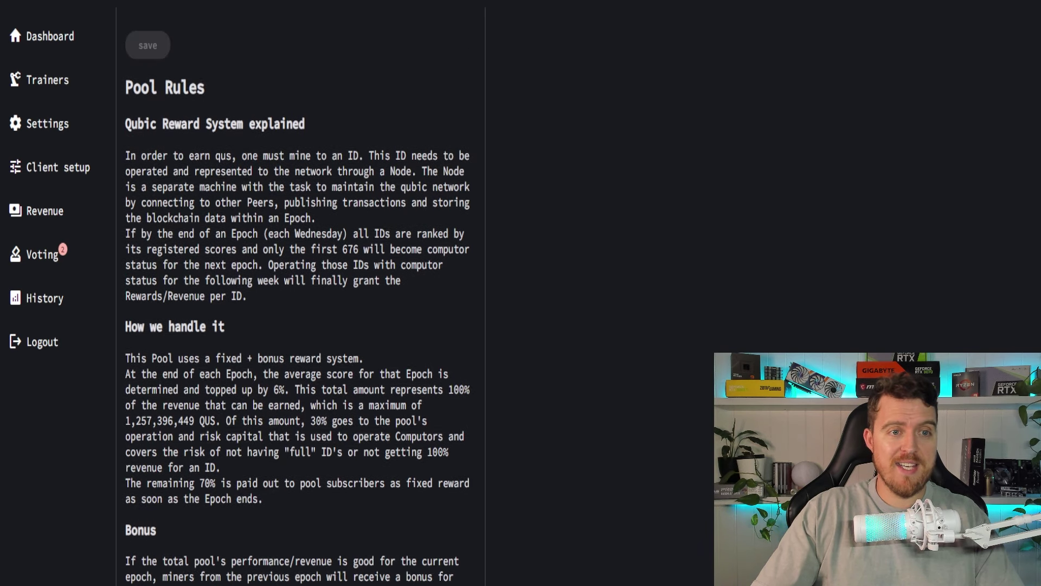
pyautogui.scroll(-10, 301, 326)
pyautogui.scroll(-5, 301, 325)
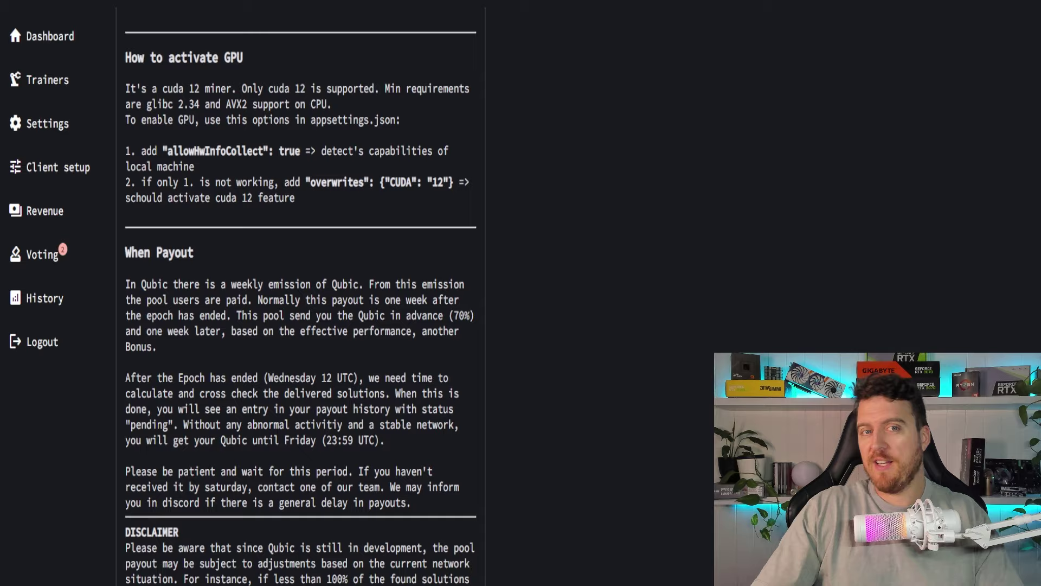
pyautogui.scroll(20, 301, 325)
pyautogui.scroll(4, 953, 280)
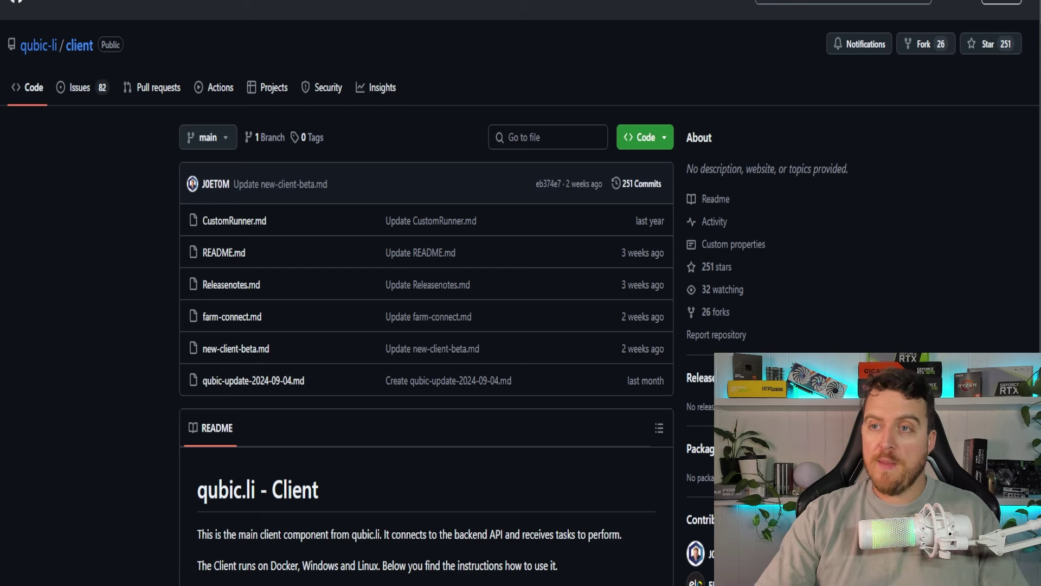
# Jump from the qubic-li/client README contents to the Download section with the 2.2.1 builds
pyautogui.scroll(-7, 427, 293)
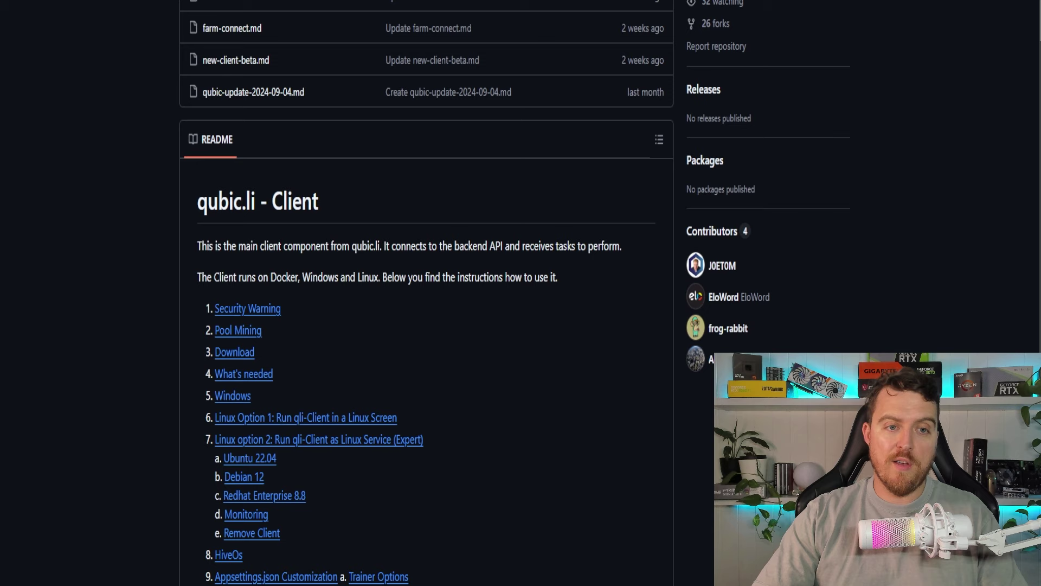
pyautogui.click(240, 271)
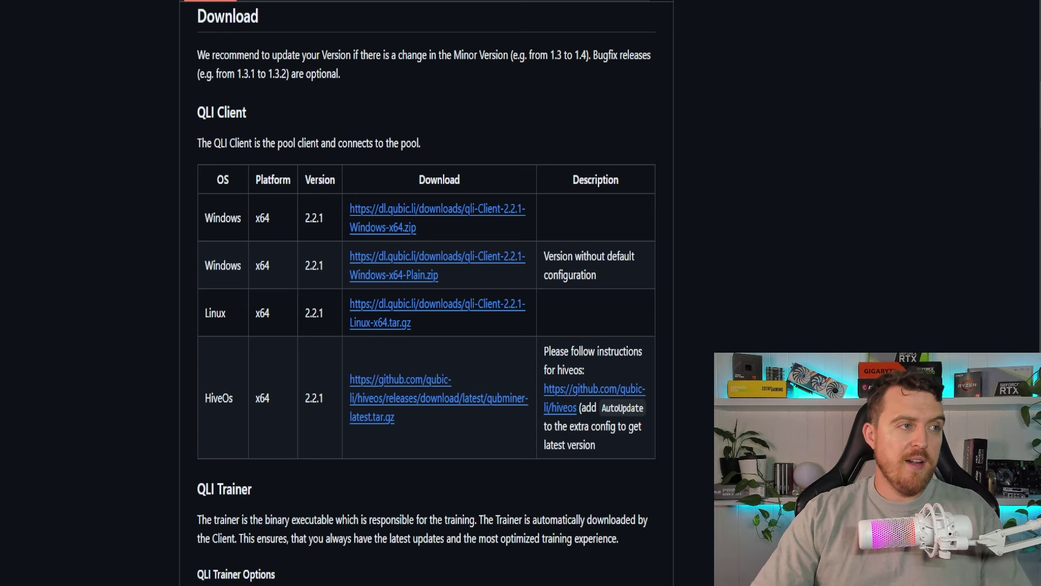
# Open the extracted qli-Client-2.2.1-Windows-x64 folder from Downloads and resize Explorer to show all six files
pyautogui.moveTo(0, 214); pyautogui.dragTo(404, 179)
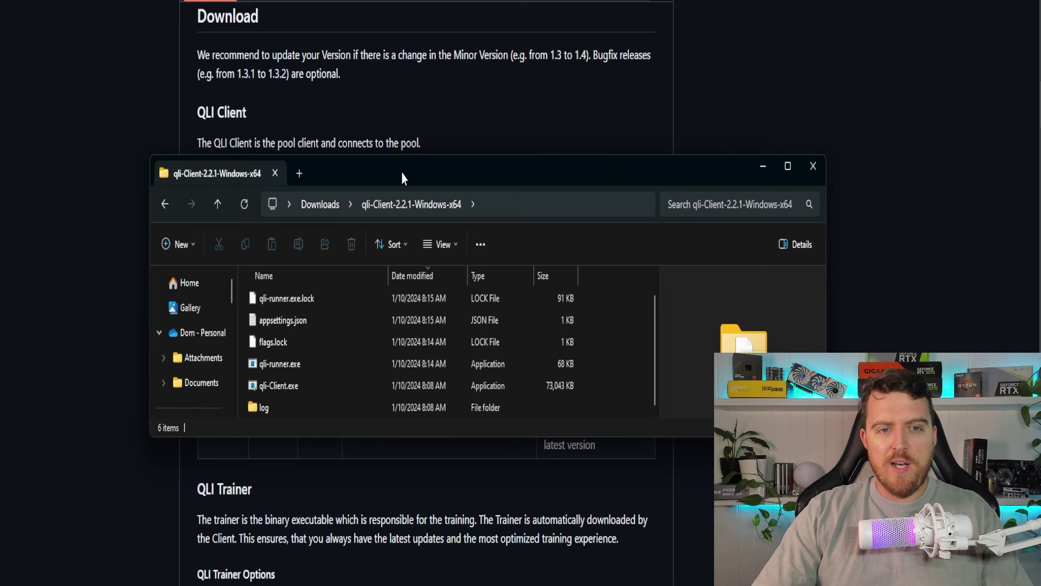
pyautogui.click(326, 208)
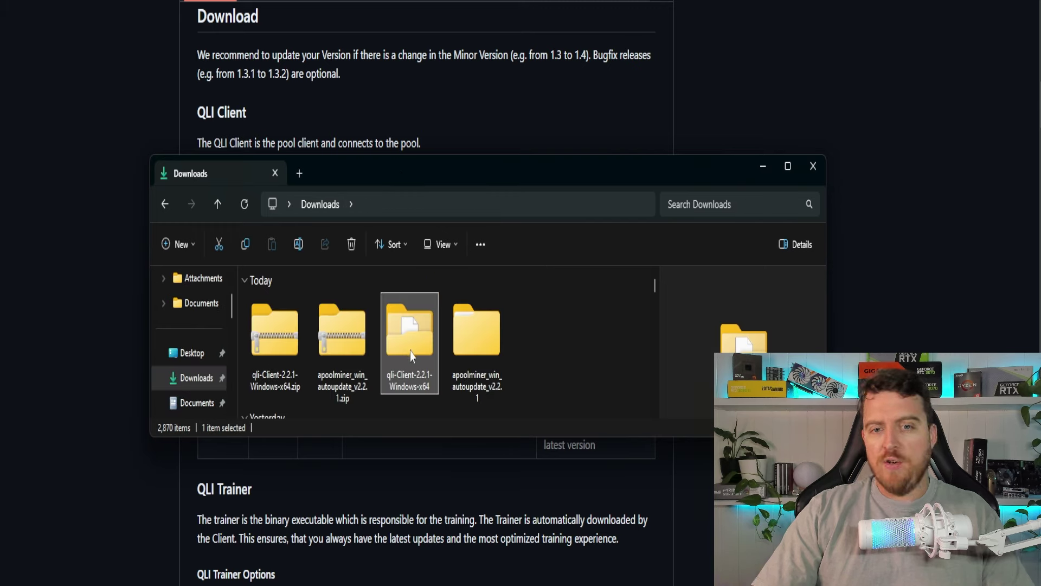
pyautogui.click(266, 344)
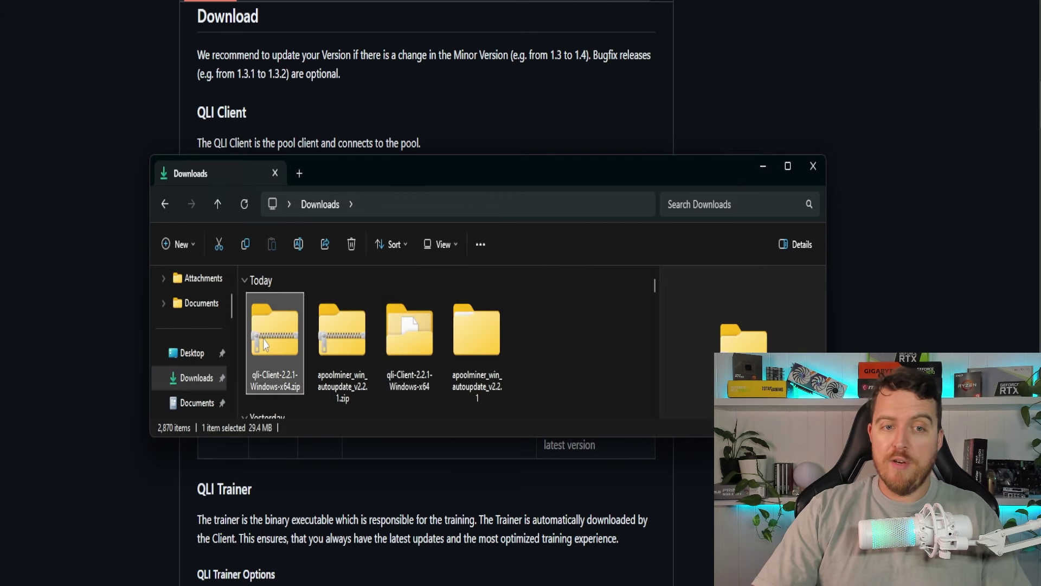
pyautogui.moveTo(436, 174); pyautogui.dragTo(425, 100)
pyautogui.doubleClick(404, 259)
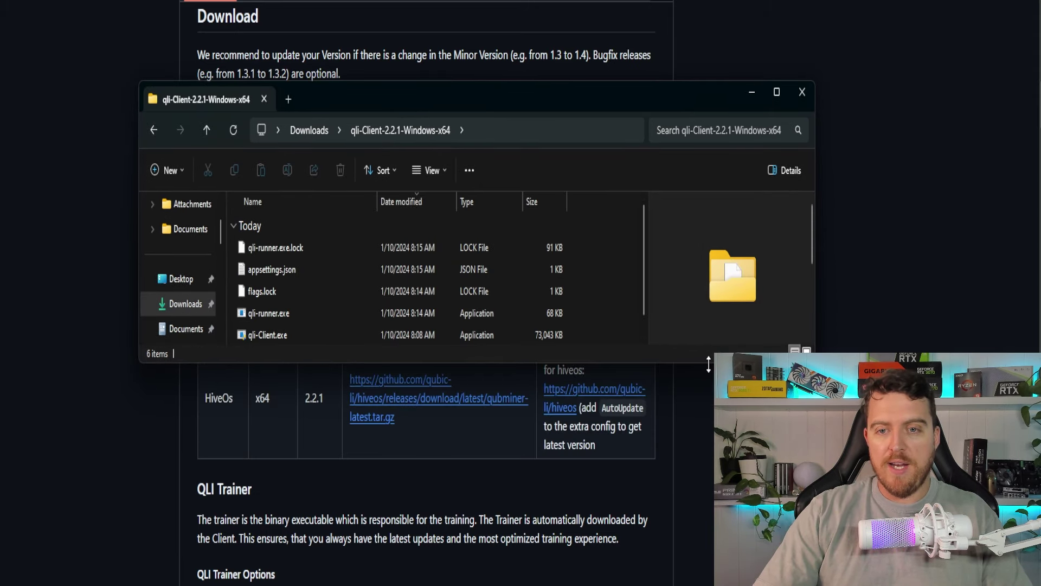
pyautogui.moveTo(709, 368); pyautogui.dragTo(709, 415)
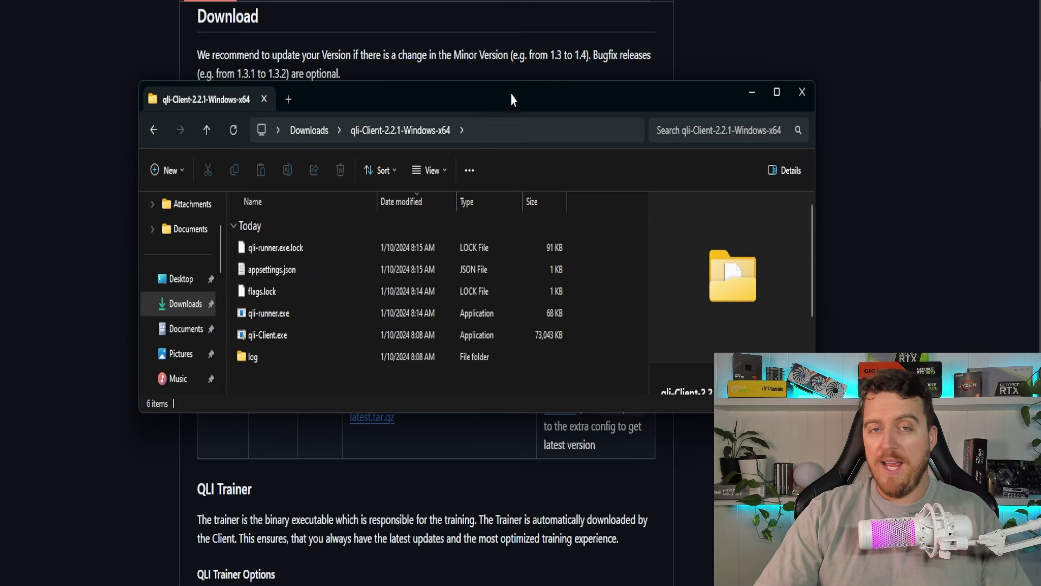
pyautogui.moveTo(514, 93); pyautogui.dragTo(509, 96)
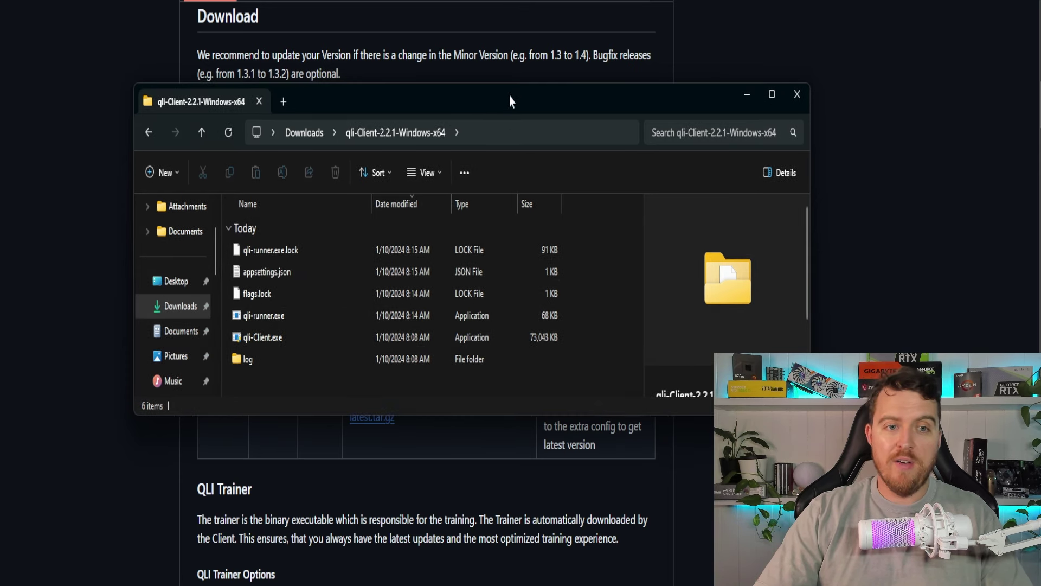
# Open appsettings.json in Notepad to review its settings, then close the client folder window
pyautogui.doubleClick(269, 272)
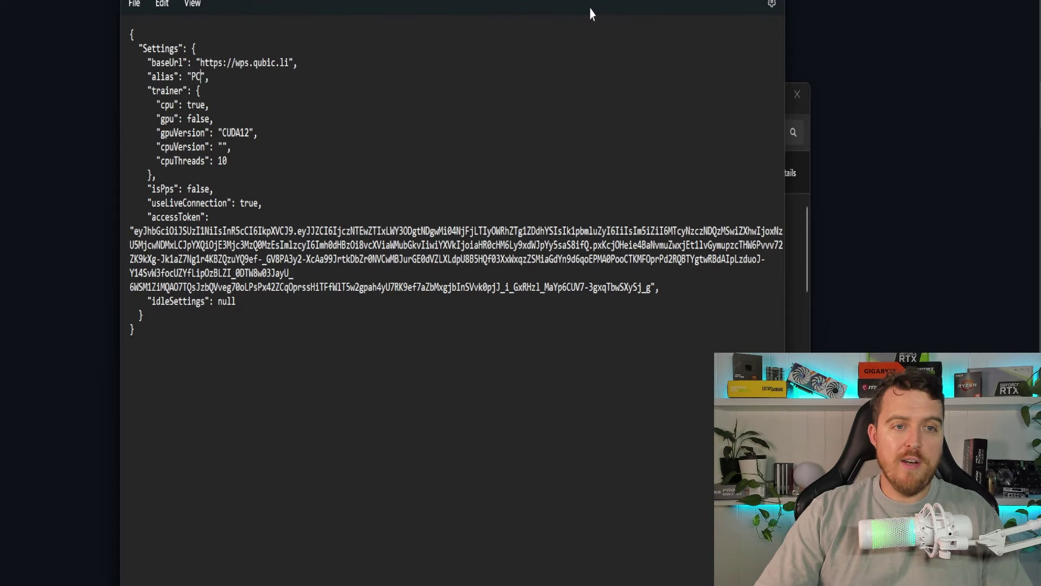
pyautogui.moveTo(591, 0); pyautogui.dragTo(679, 0)
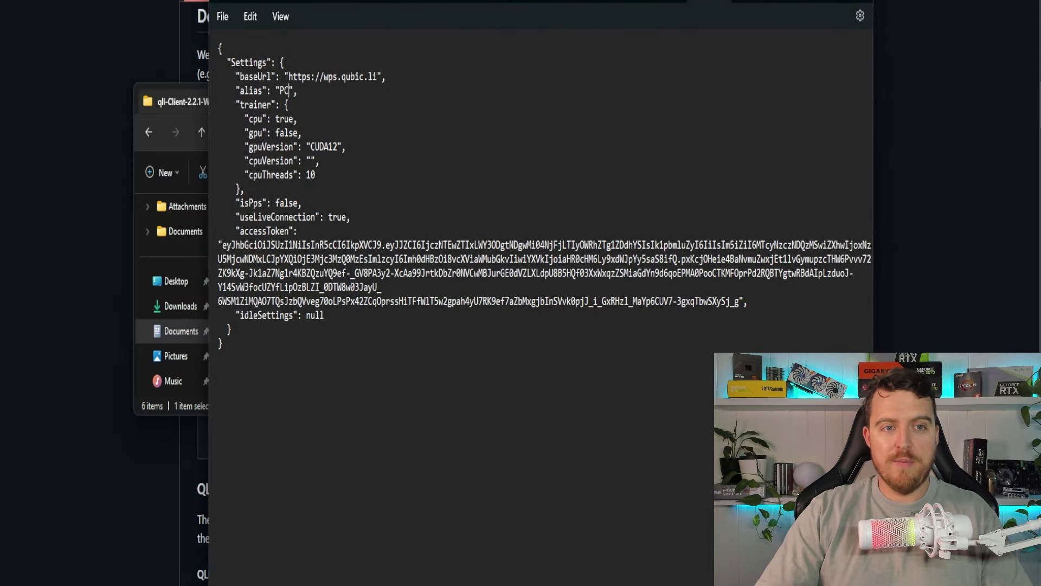
pyautogui.click(191, 102)
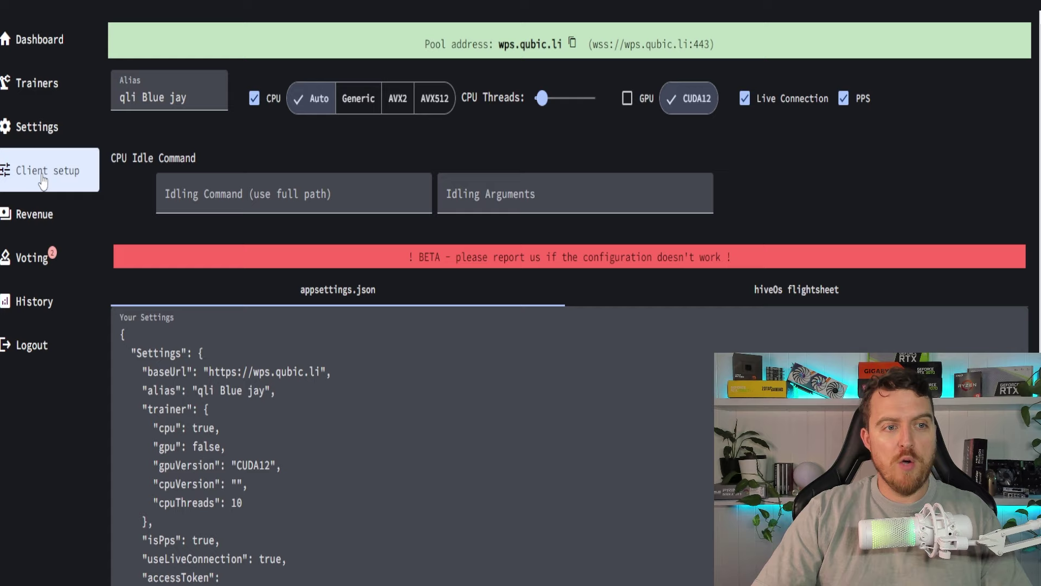
# Review the Client setup options, toggling the CPU trainer off and back on
pyautogui.scroll(-1, 569, 293)
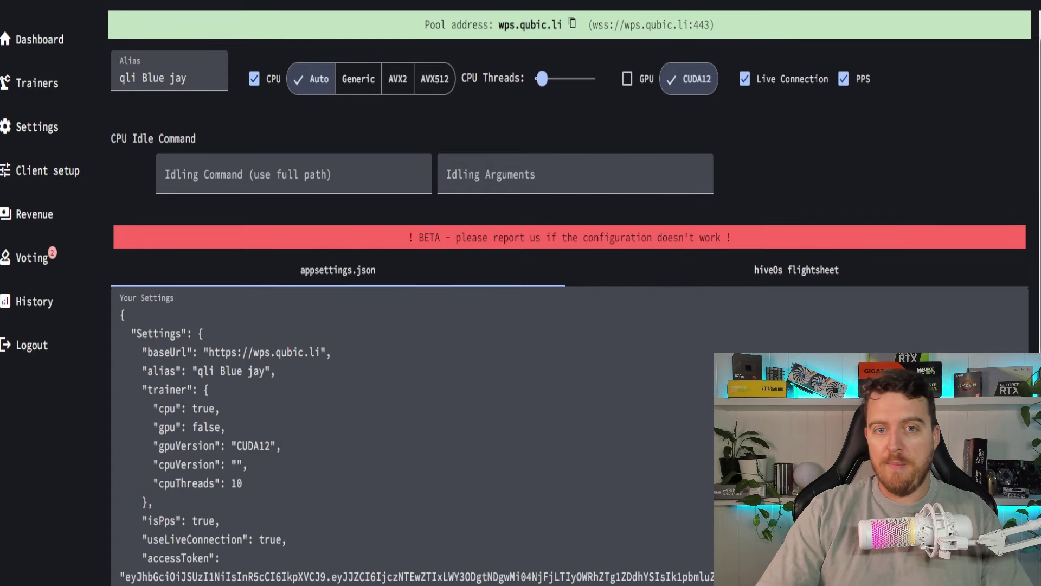
pyautogui.scroll(1, 569, 293)
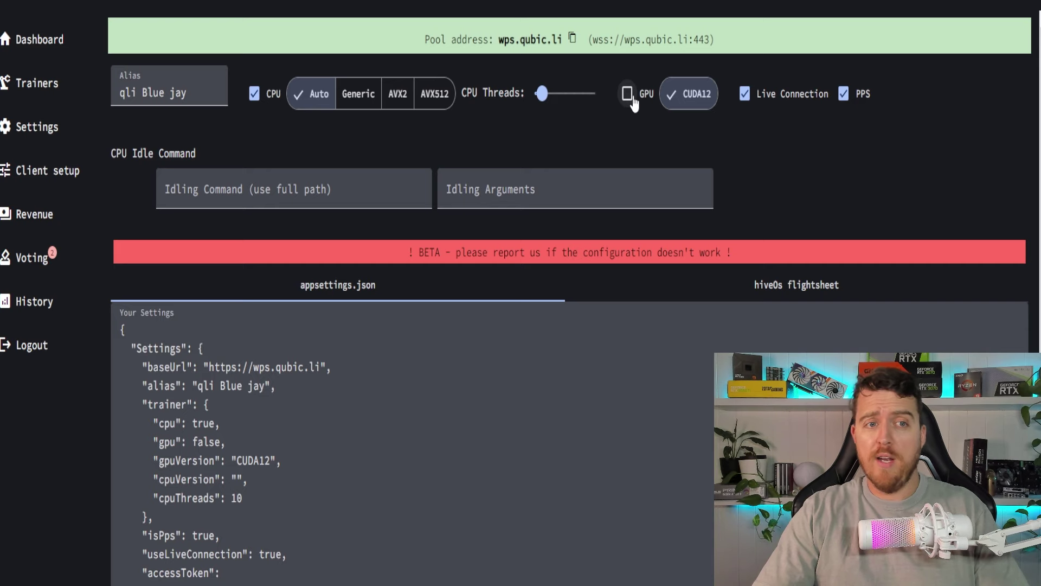
pyautogui.click(254, 93)
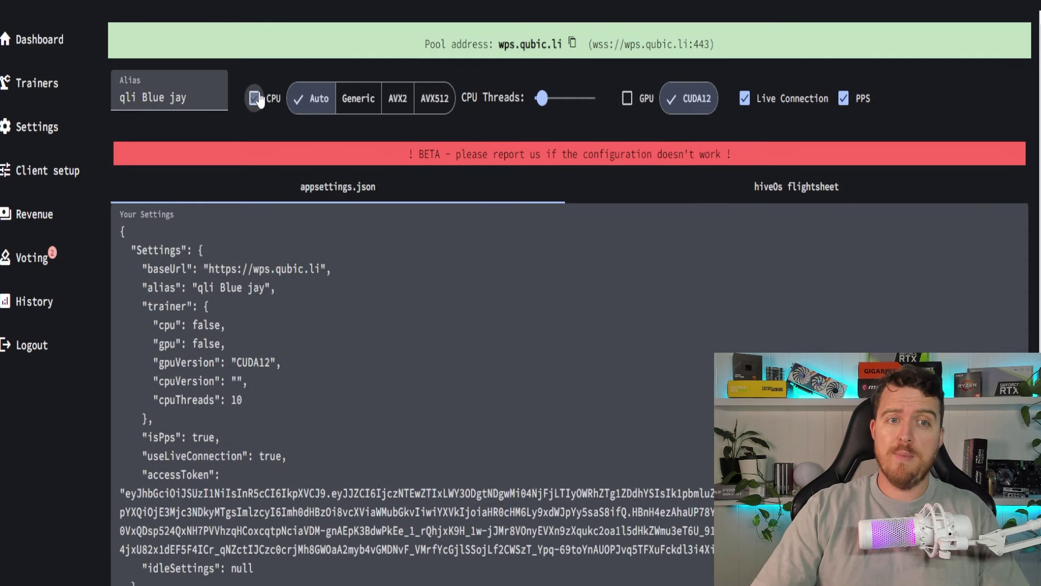
pyautogui.click(254, 94)
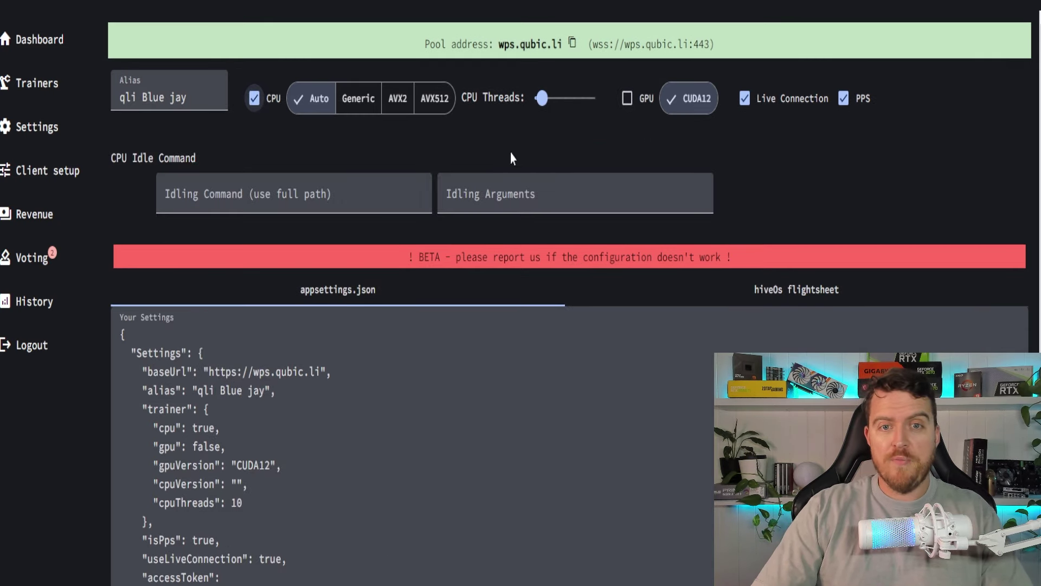
# Inspect the accessToken value in the appsettings.json preview, then go to the account Settings page
pyautogui.scroll(-1, 857, 82)
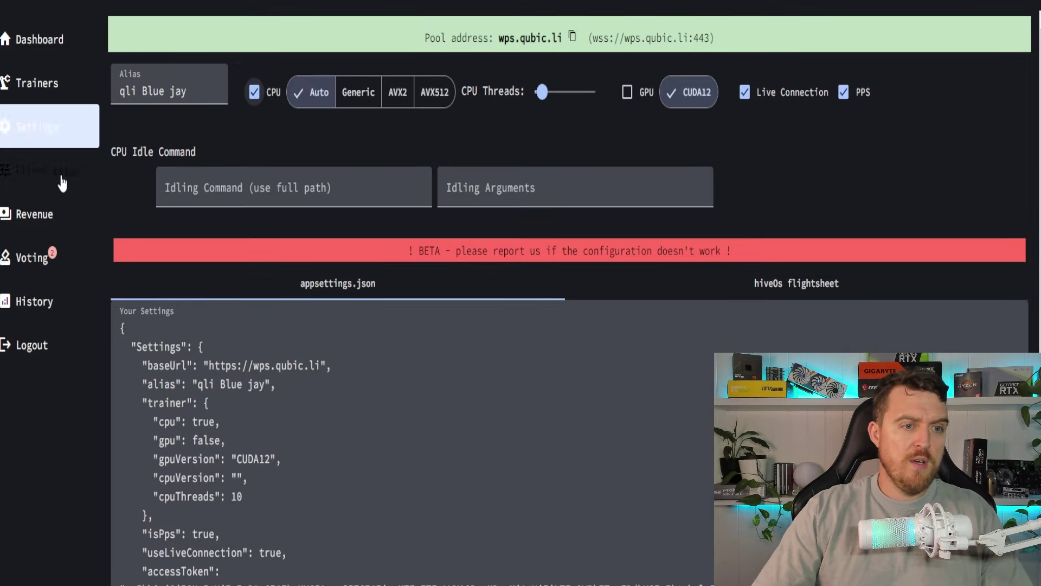
pyautogui.scroll(-1, 569, 298)
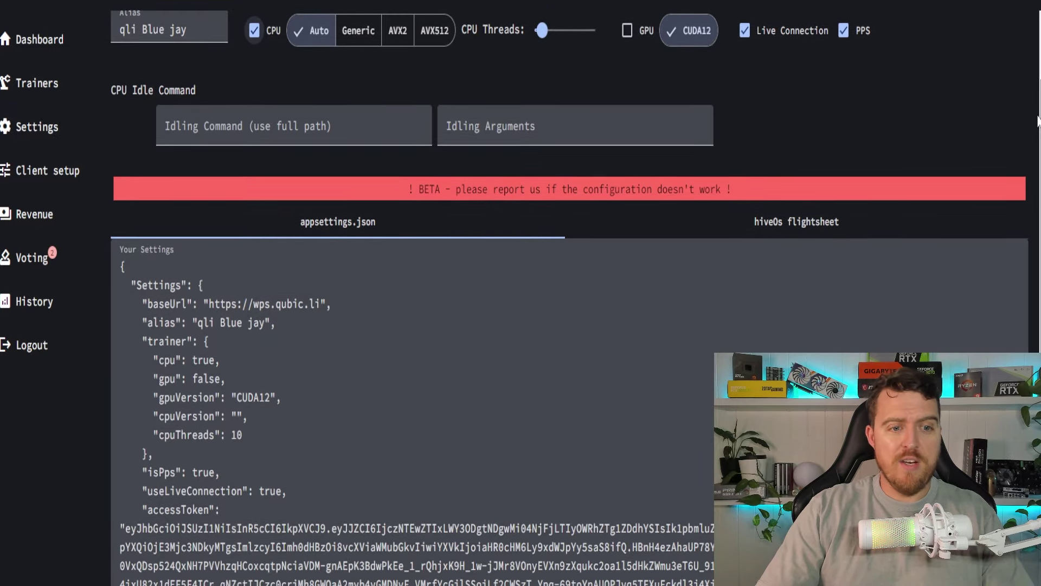
pyautogui.moveTo(564, 559); pyautogui.dragTo(125, 531)
pyautogui.click(192, 540)
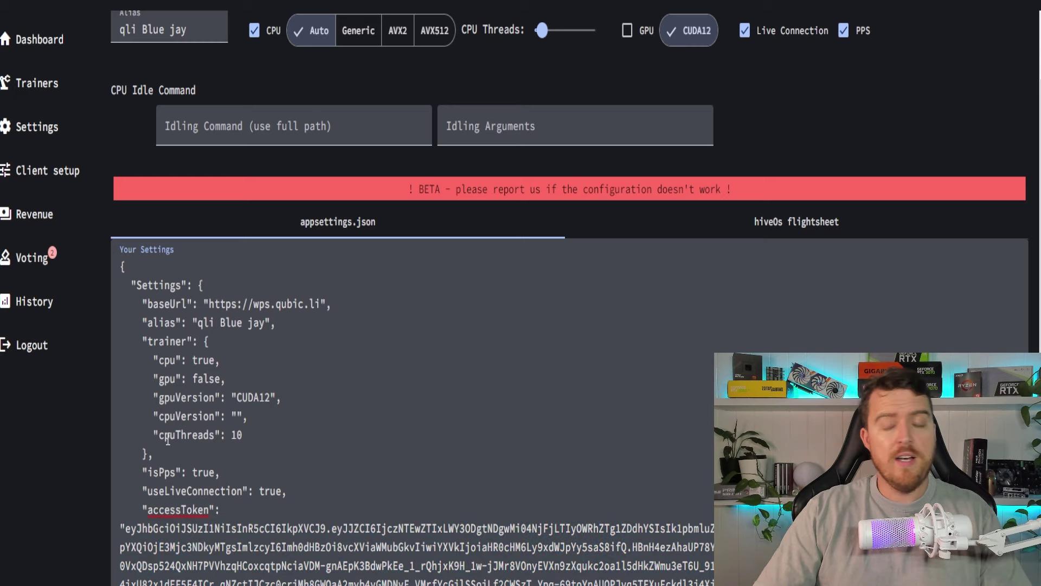
pyautogui.click(50, 139)
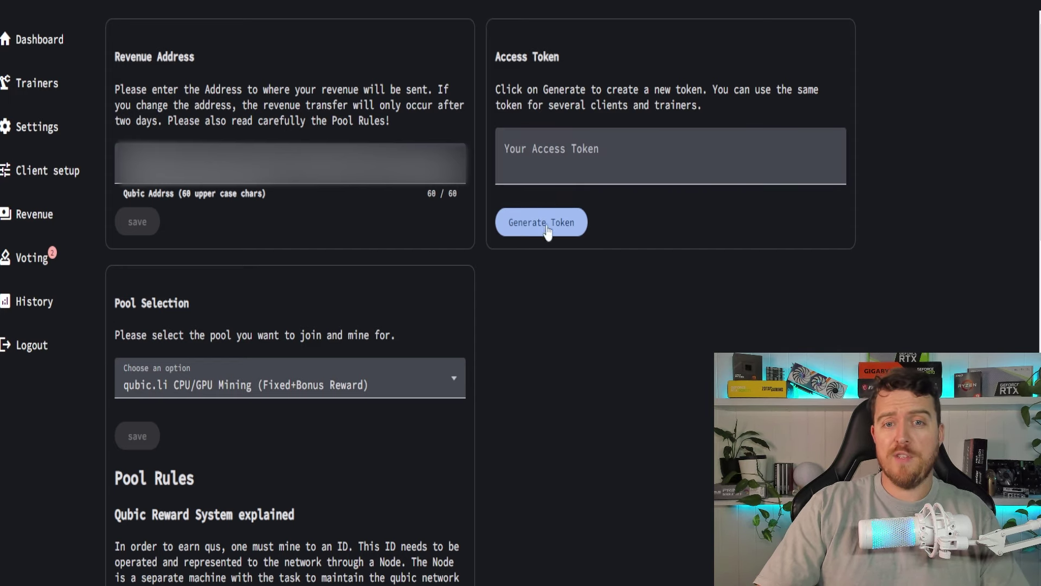
# Generate a fresh access token, select it, and return to Client setup showing alias 'qli Piranha'
pyautogui.click(562, 237)
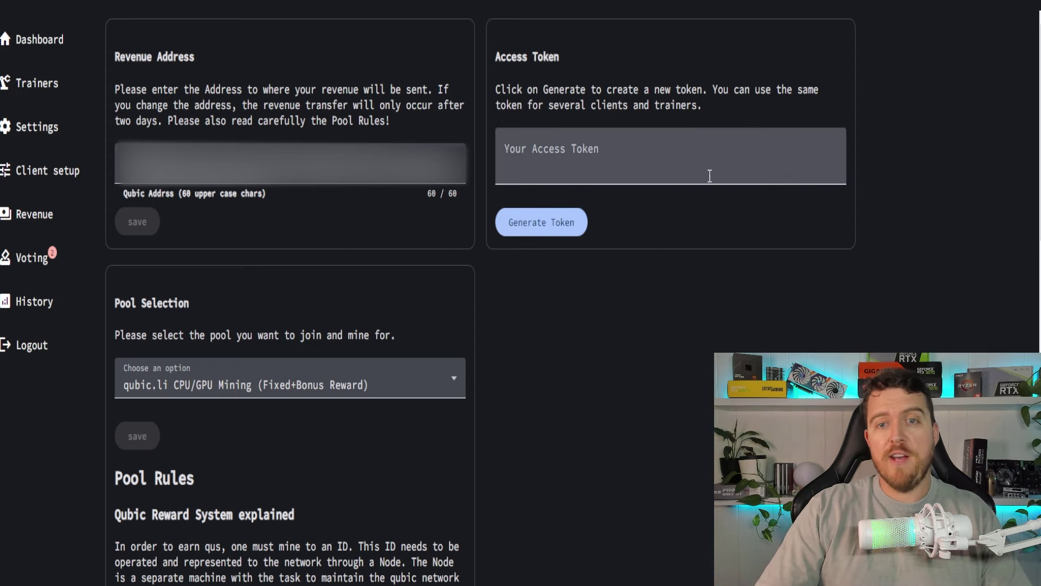
pyautogui.tripleClick(631, 202)
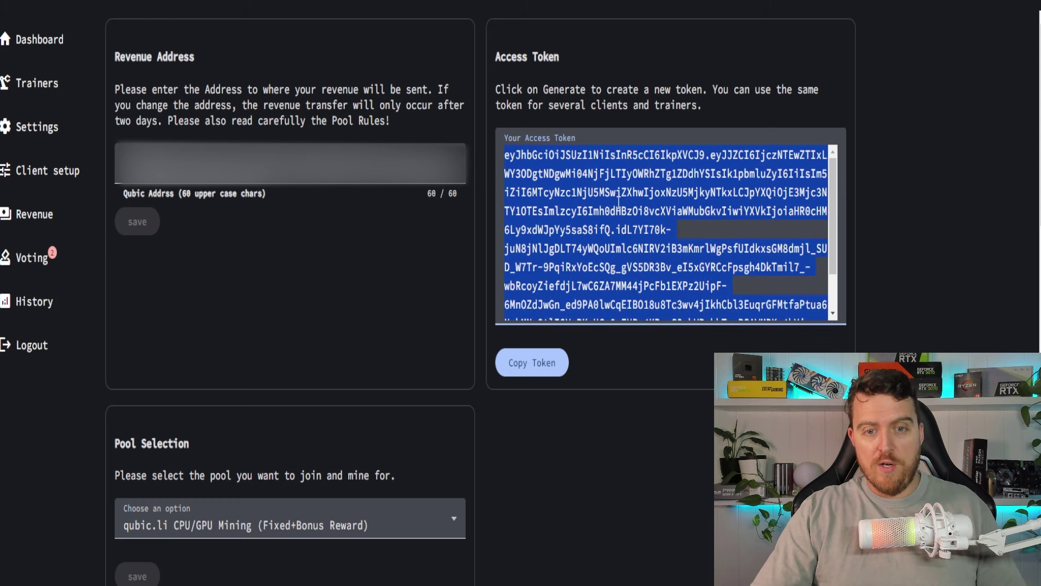
pyautogui.click(66, 172)
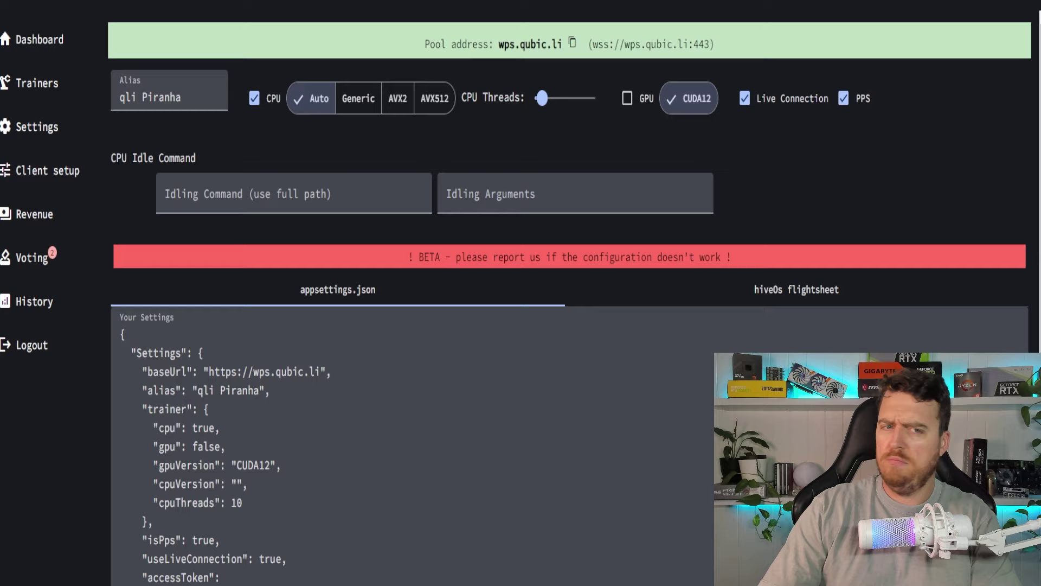
pyautogui.scroll(-1, 570, 298)
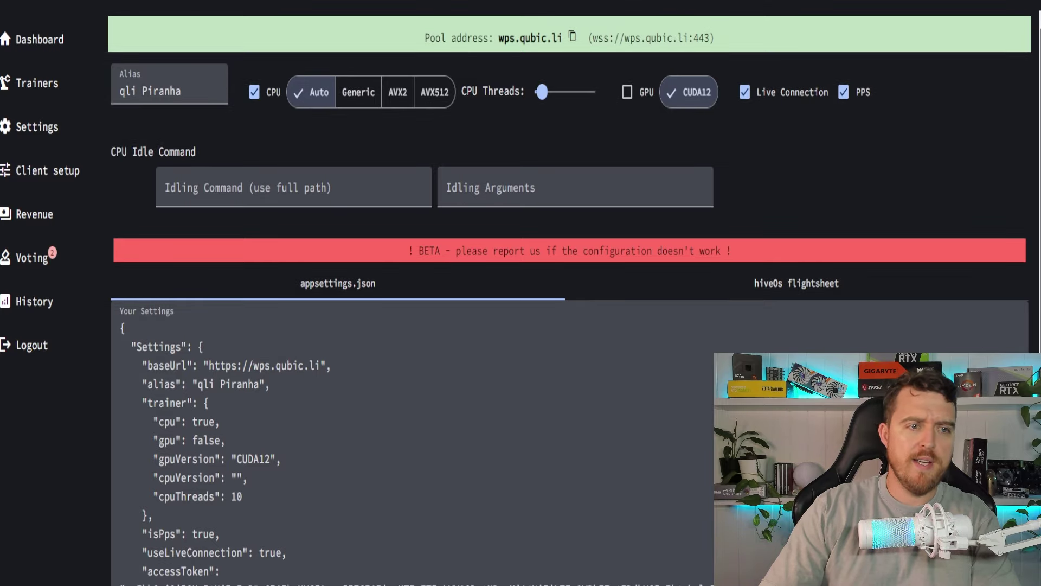
# Select the refreshed accessToken in the settings JSON, then switch to the qli-Client-2.2.1-Windows-x64 folder
pyautogui.scroll(-3, 216, 568)
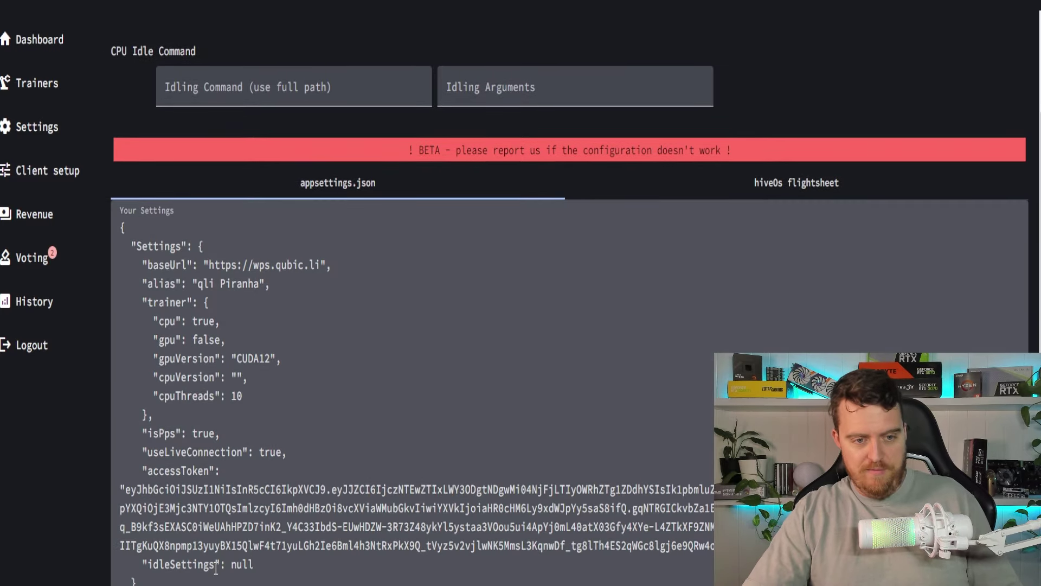
pyautogui.moveTo(216, 568); pyautogui.dragTo(127, 491)
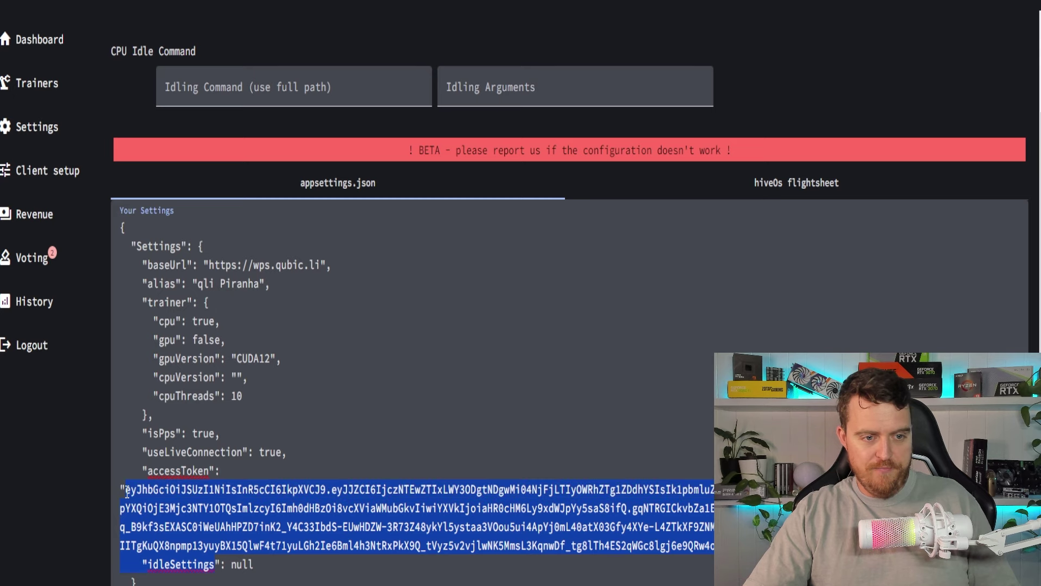
pyautogui.scroll(3, 245, 510)
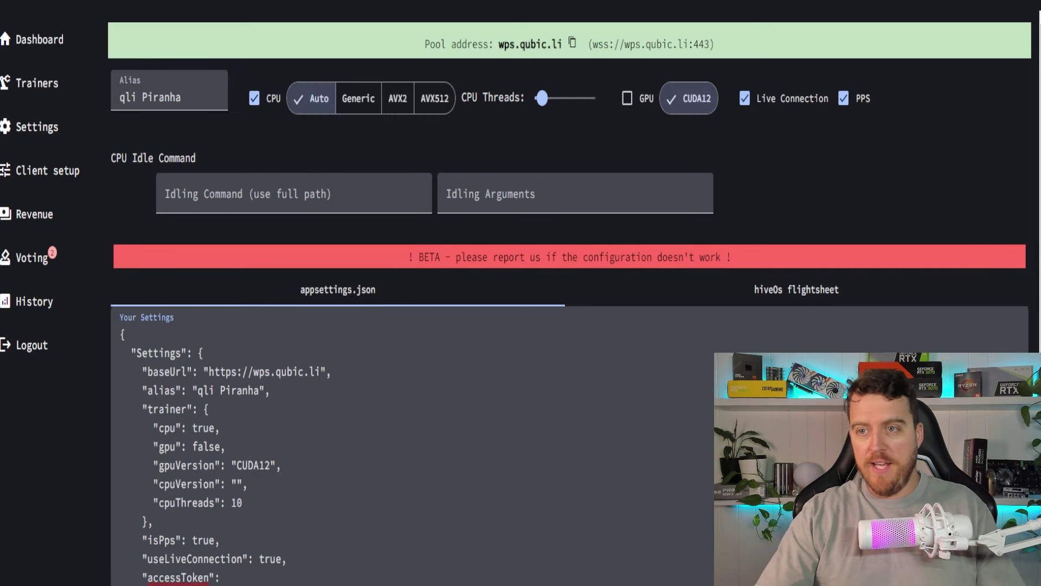
pyautogui.scroll(-2, 569, 299)
pyautogui.scroll(-1, 570, 299)
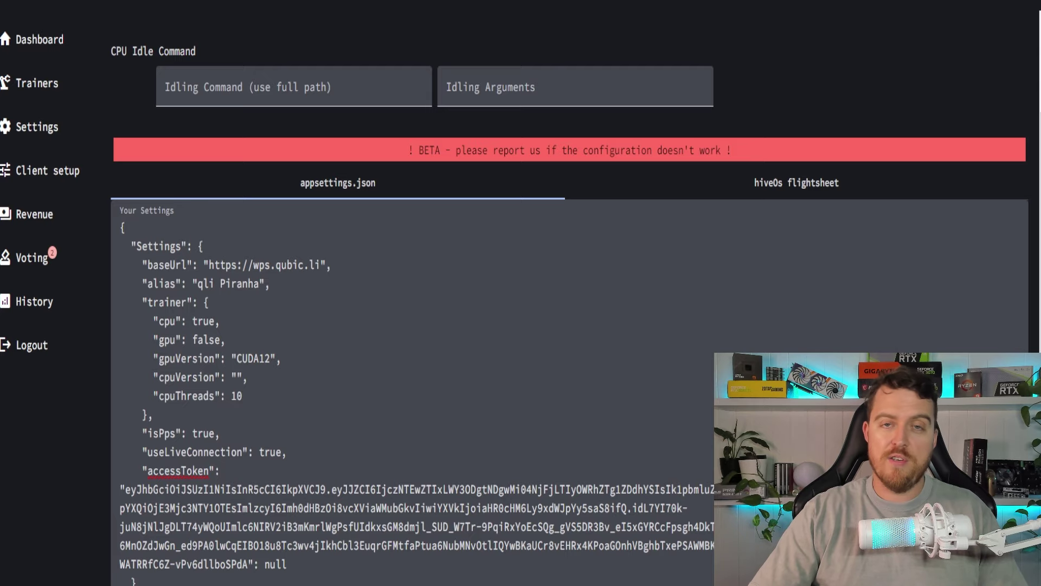
pyautogui.hotkey('alt', 'Tab')
# Overwrite appsettings.json with the pasted qubic.li settings JSON (alias 'qli Piranha'), save it, and close Notepad
pyautogui.click(275, 246)
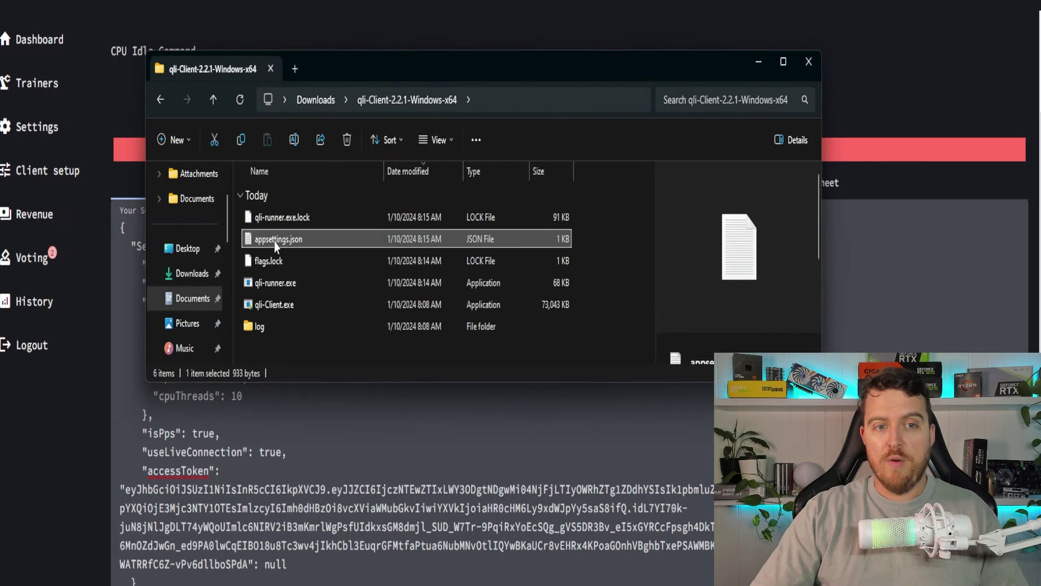
pyautogui.doubleClick(275, 246)
pyautogui.hotkey('ctrl', 'a')
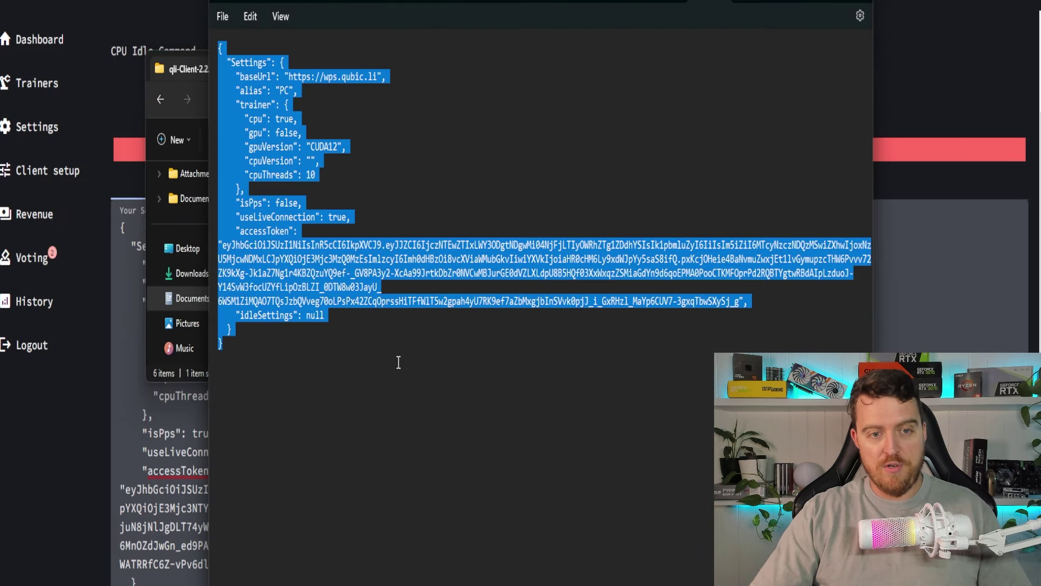
pyautogui.hotkey('ctrl', 'v')
pyautogui.click(222, 17)
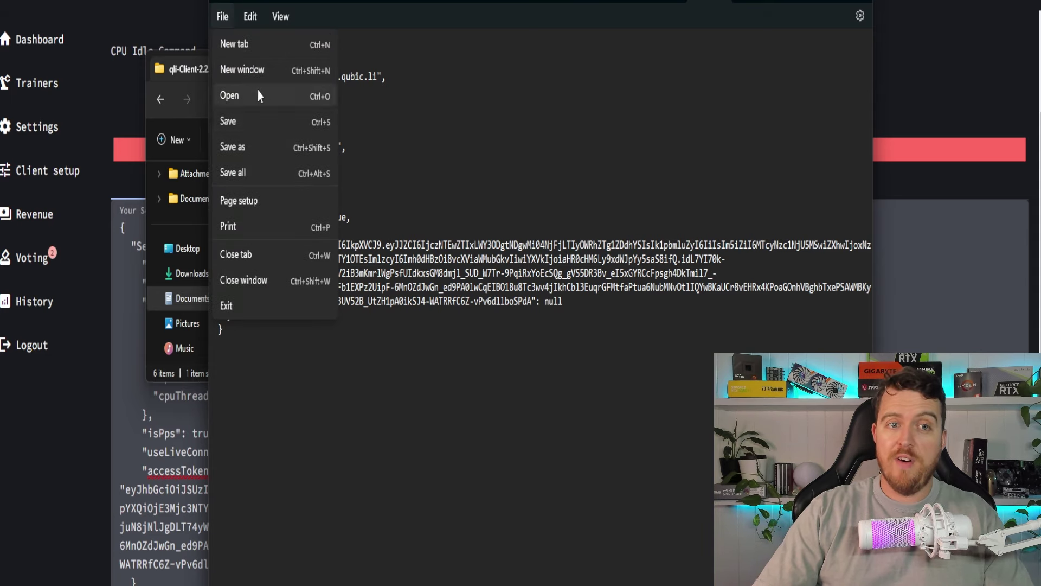
pyautogui.click(256, 122)
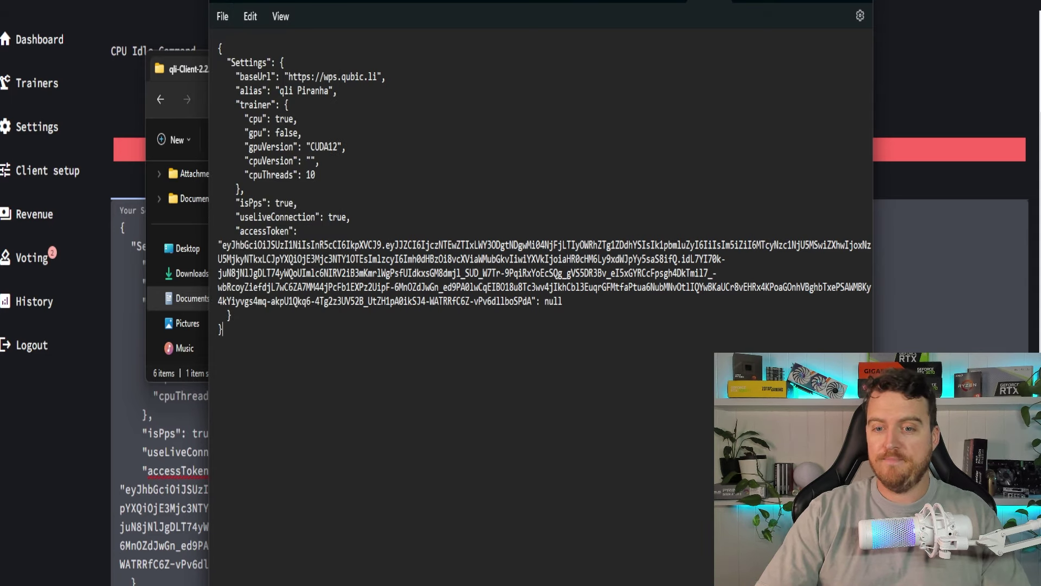
pyautogui.hotkey('alt', 'F4')
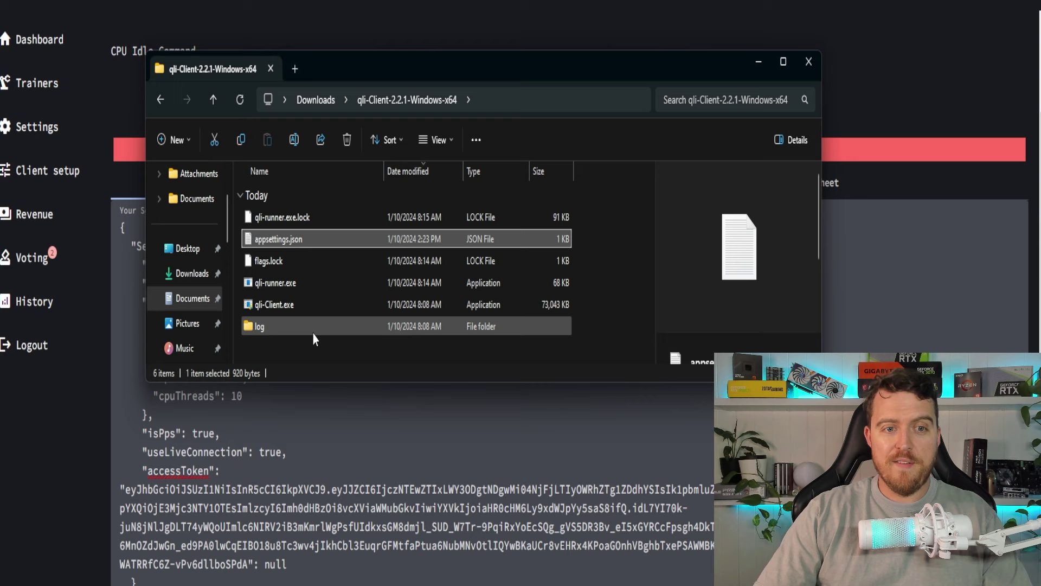
pyautogui.click(285, 306)
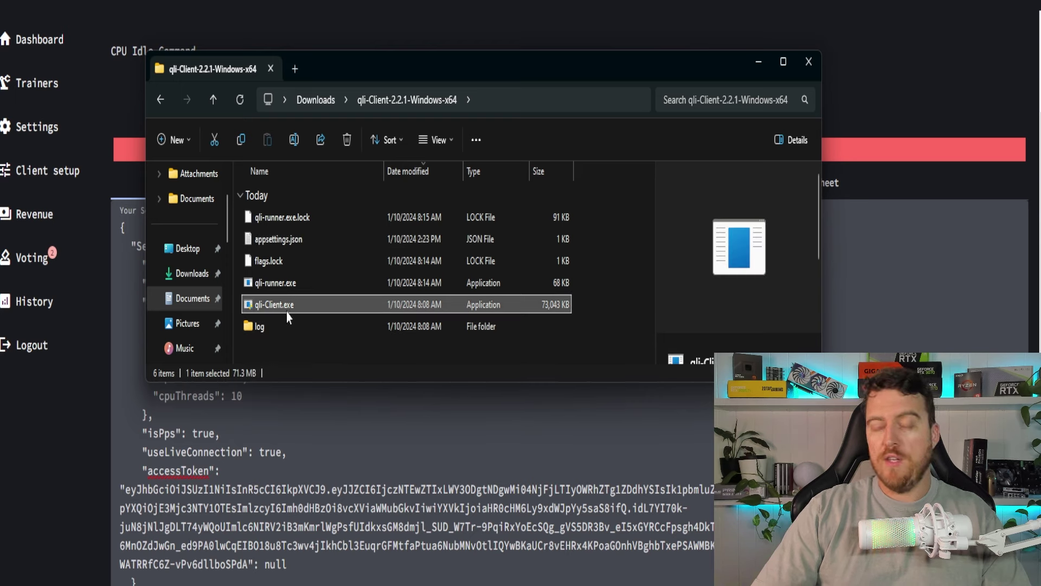
pyautogui.rightClick(285, 307)
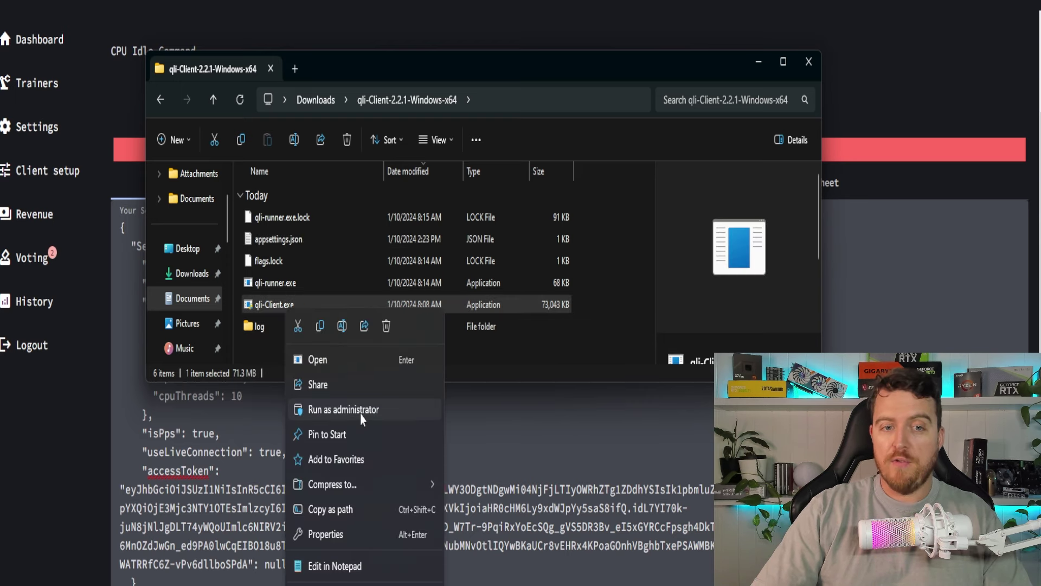
pyautogui.click(273, 290)
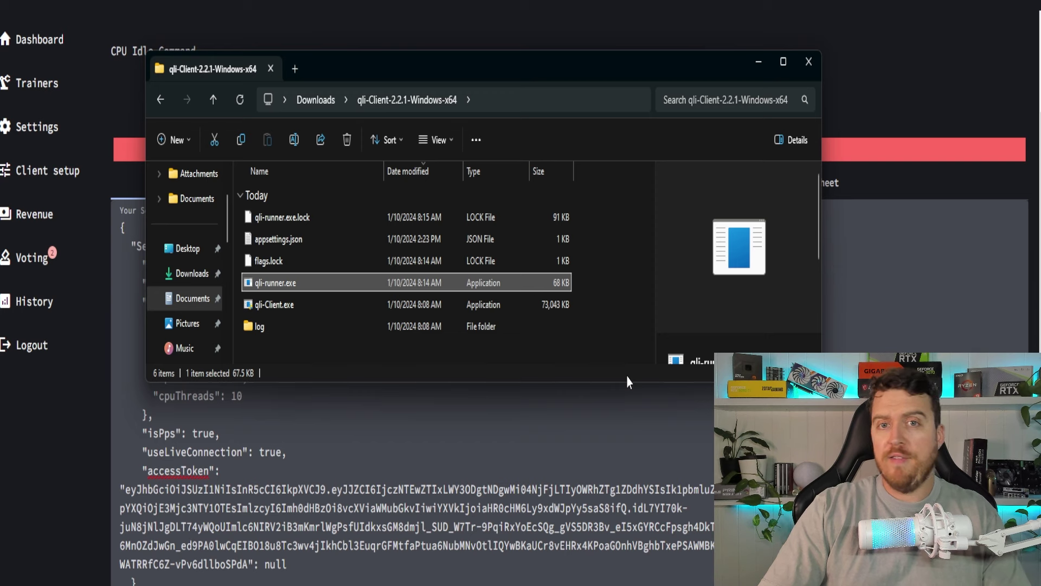
# Reopen appsettings.json and highlight the cpuThreads value of 10
pyautogui.doubleClick(293, 240)
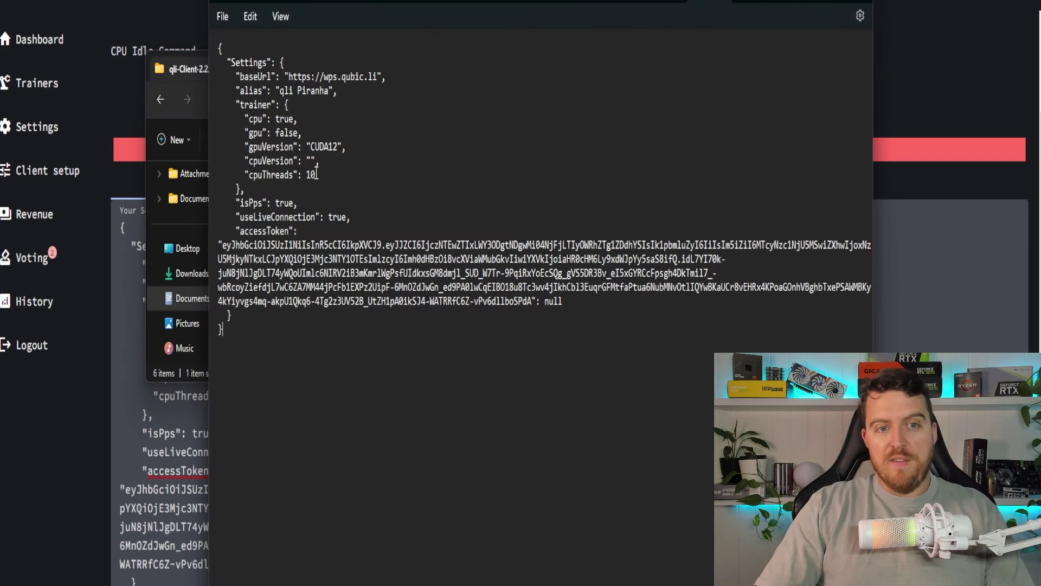
pyautogui.moveTo(317, 175); pyautogui.dragTo(304, 176)
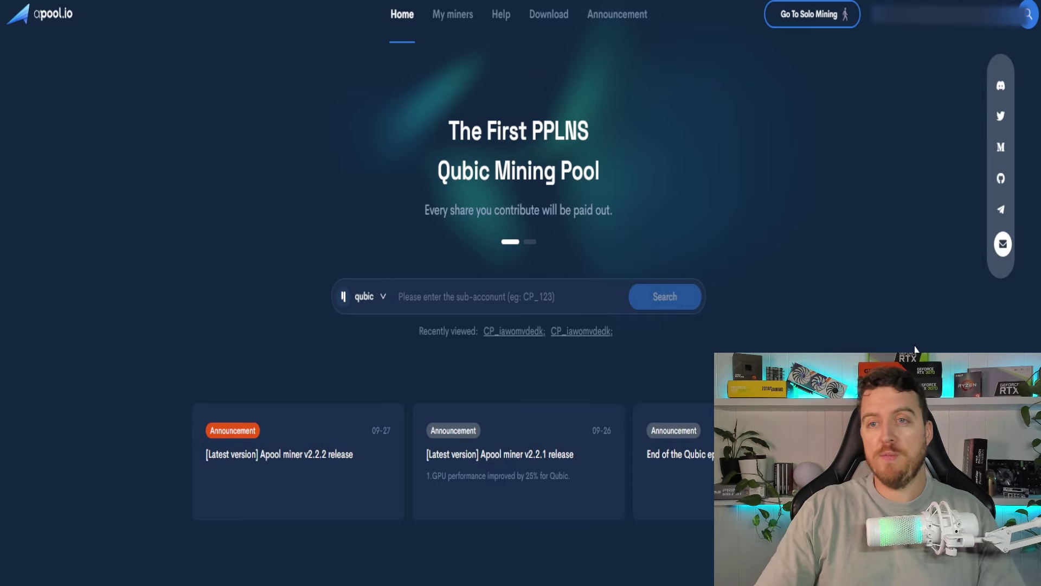
pyautogui.moveTo(925, 26)
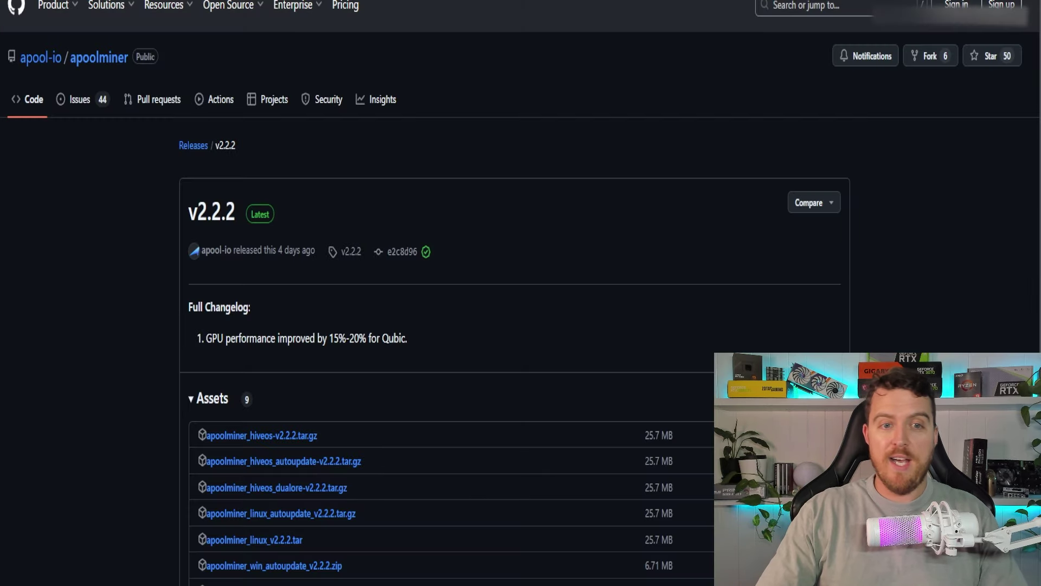
# Scroll the apoolminer v2.2.2 release to its Assets list, then open the Downloads folder in File Explorer
pyautogui.scroll(-2, 1037, 135)
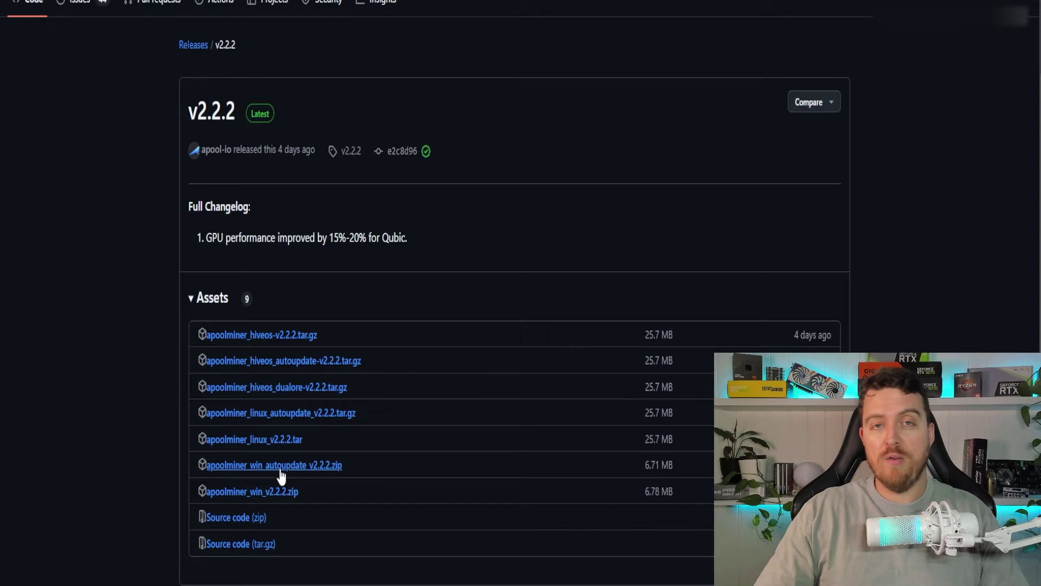
pyautogui.press('super+e')
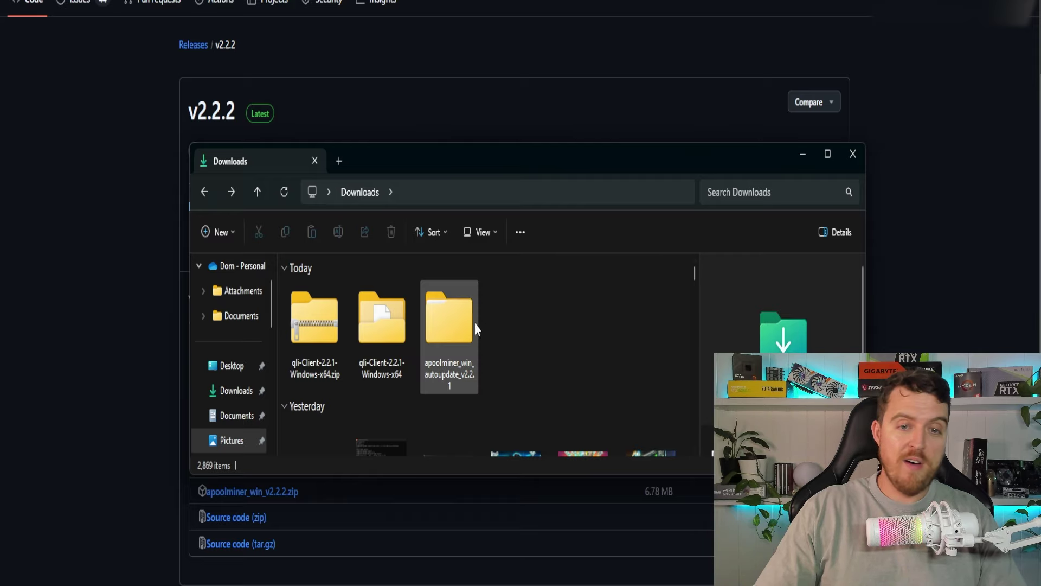
# Open the nested apoolminer_win_autoupdate_v2.2.1 folders down to the one holding the miner files
pyautogui.doubleClick(454, 324)
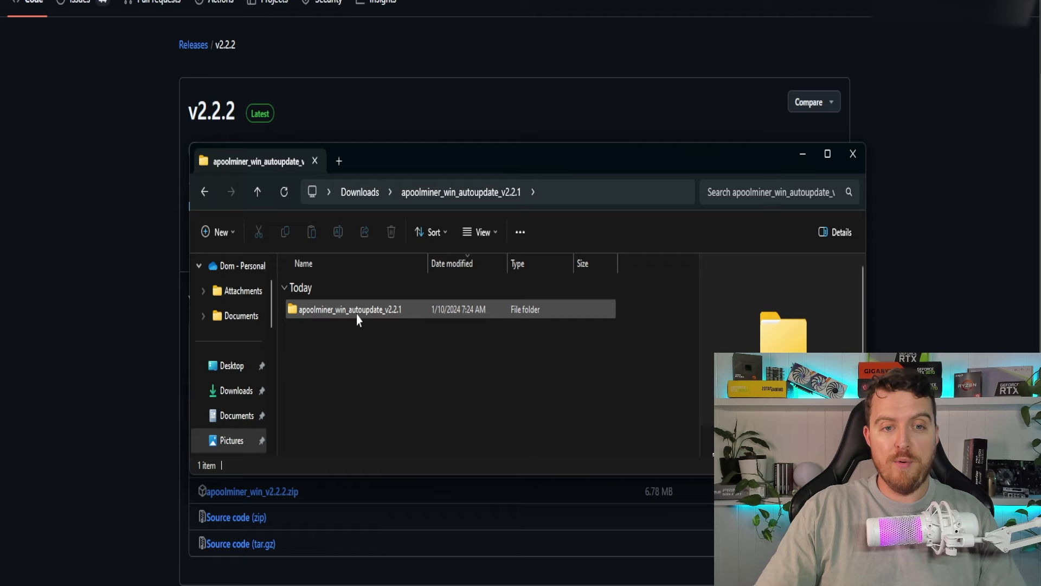
pyautogui.doubleClick(356, 315)
pyautogui.click(348, 314)
pyautogui.doubleClick(347, 315)
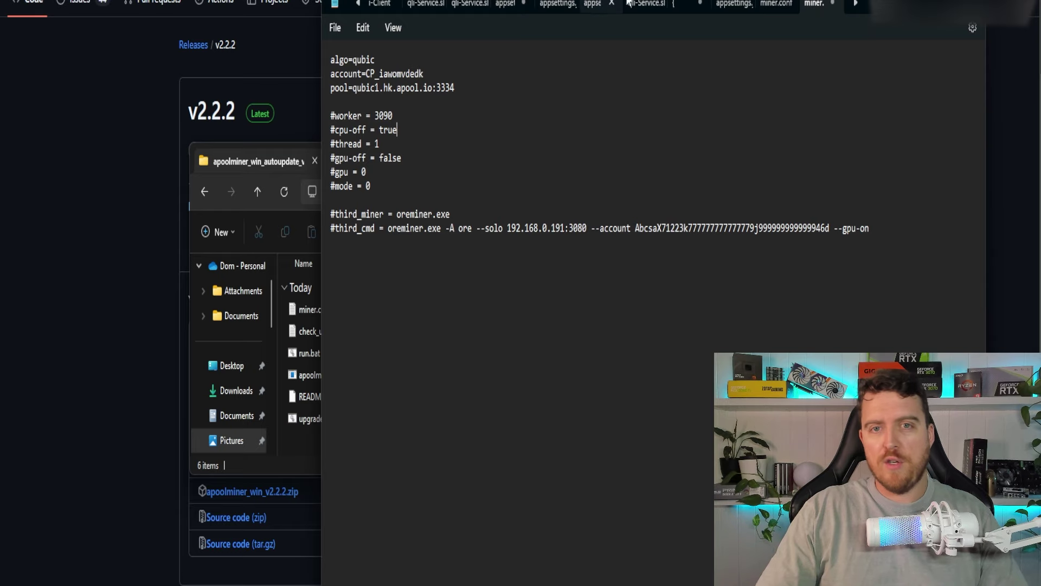
# Move the miner.conf window aside and copy the sub-account name from apool.io's dashboard
pyautogui.moveTo(900, 2); pyautogui.dragTo(844, 14)
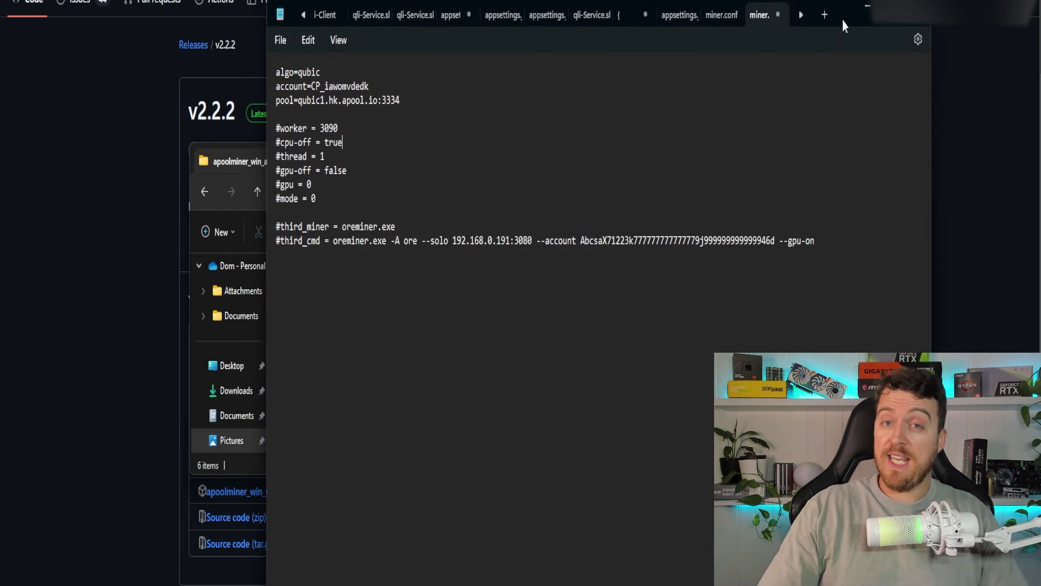
pyautogui.moveTo(841, 18); pyautogui.dragTo(0, 18)
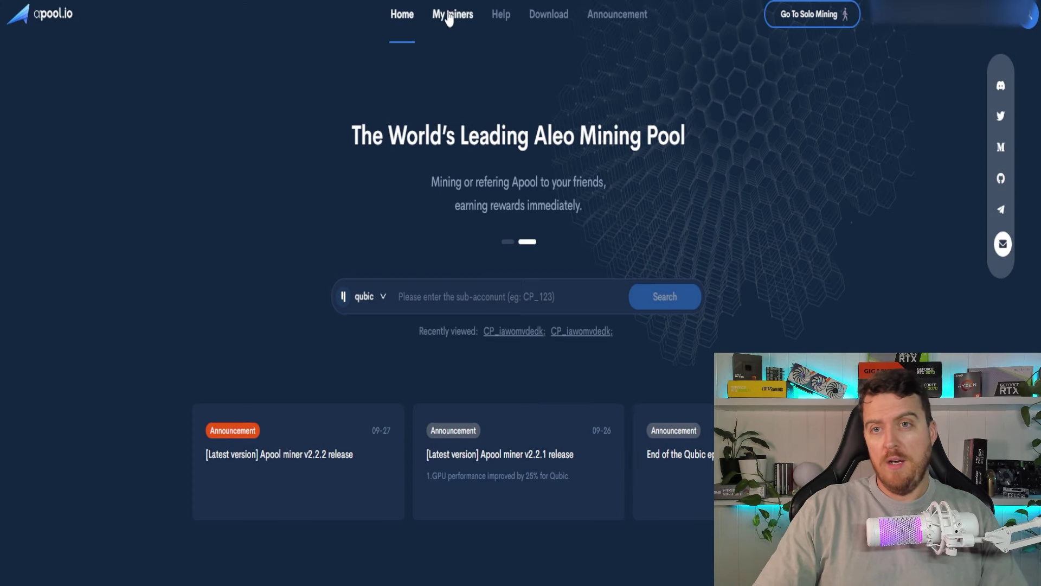
pyautogui.click(449, 16)
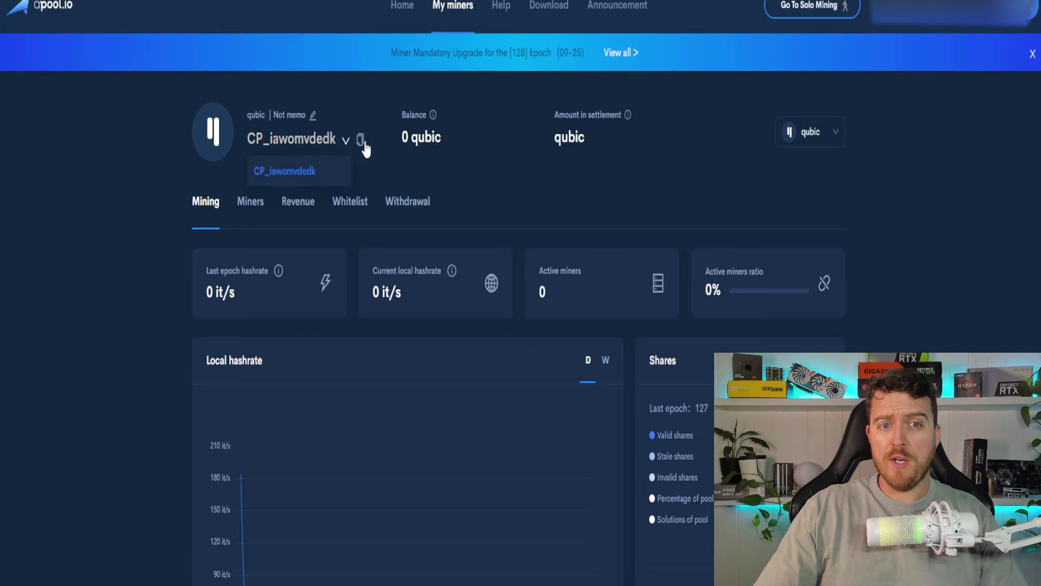
pyautogui.click(361, 139)
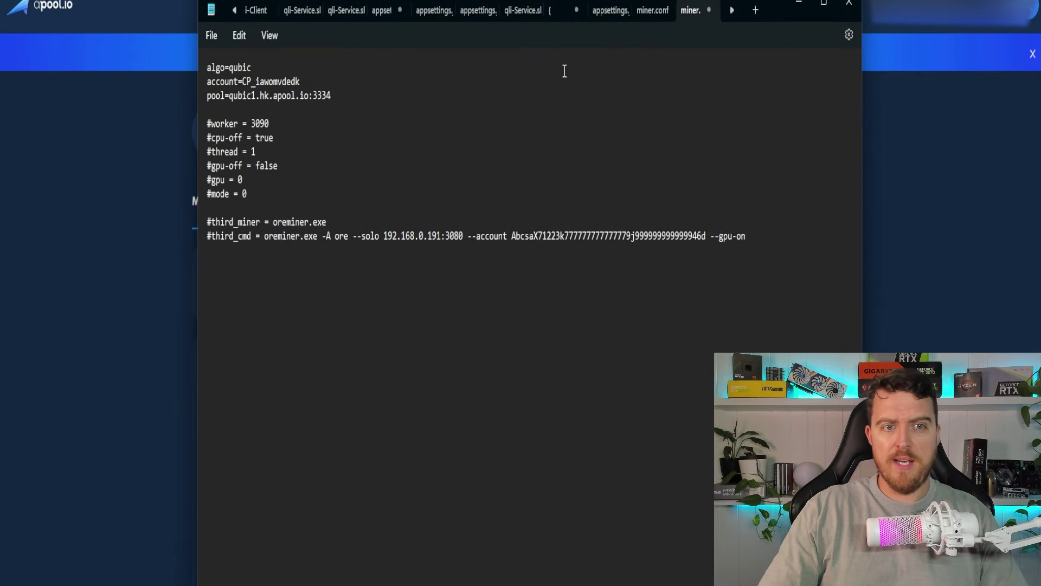
# Highlight the account name, the gpu-off false value and the two third_miner lines in miner.conf
pyautogui.moveTo(304, 82); pyautogui.dragTo(242, 81)
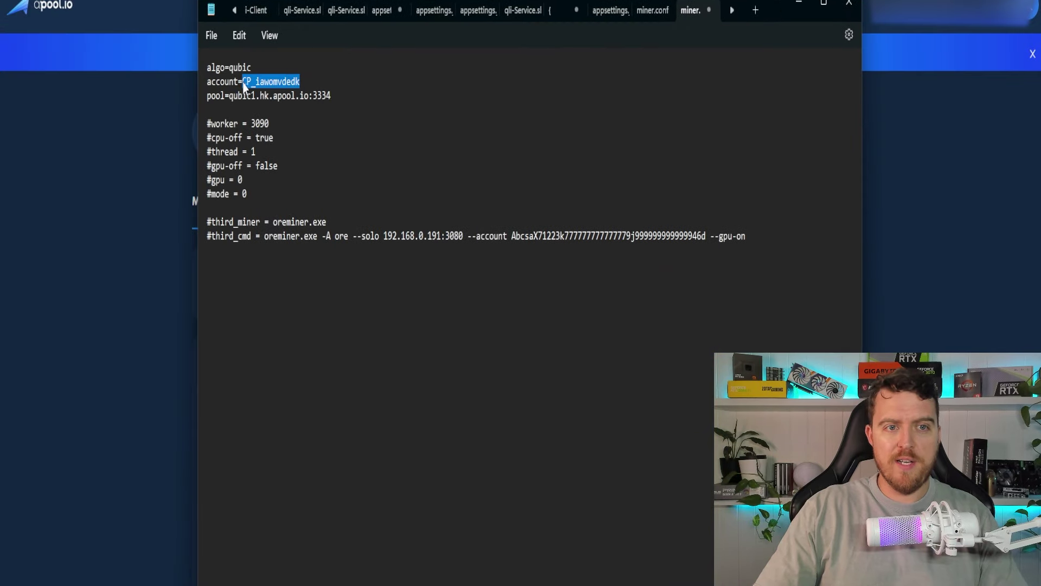
pyautogui.click(301, 87)
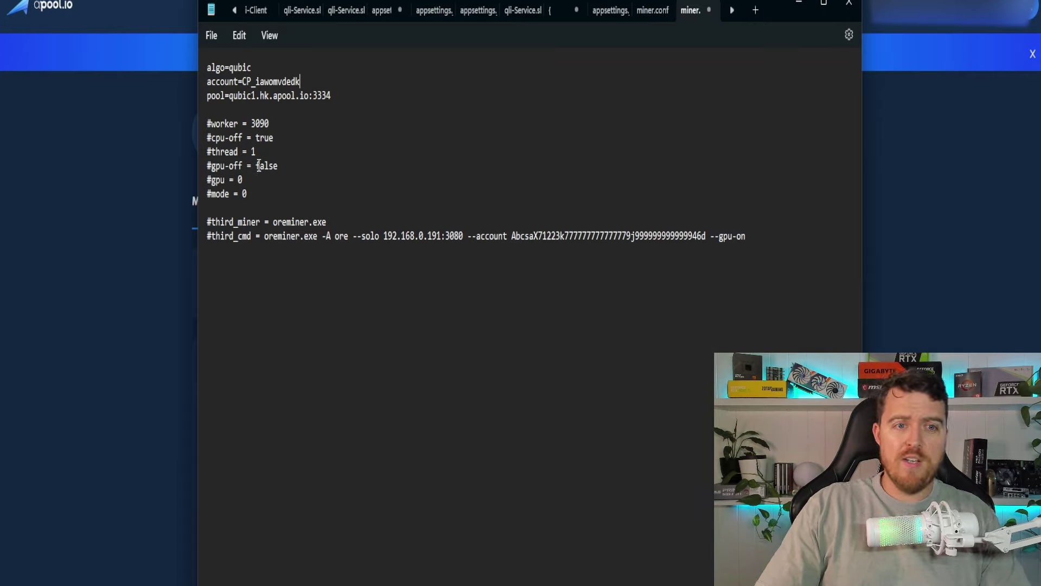
pyautogui.moveTo(256, 167); pyautogui.dragTo(278, 168)
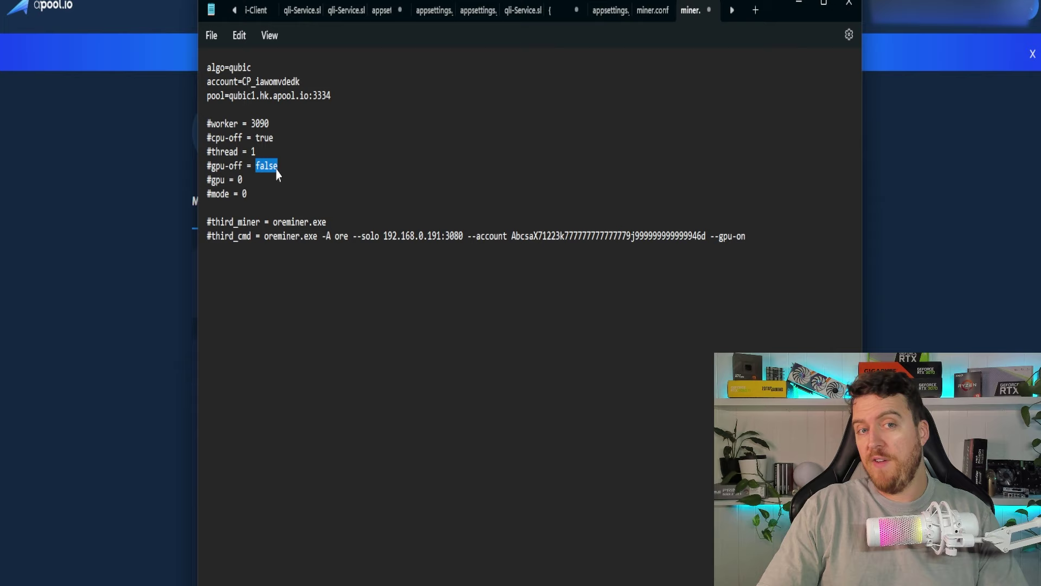
pyautogui.click(266, 166)
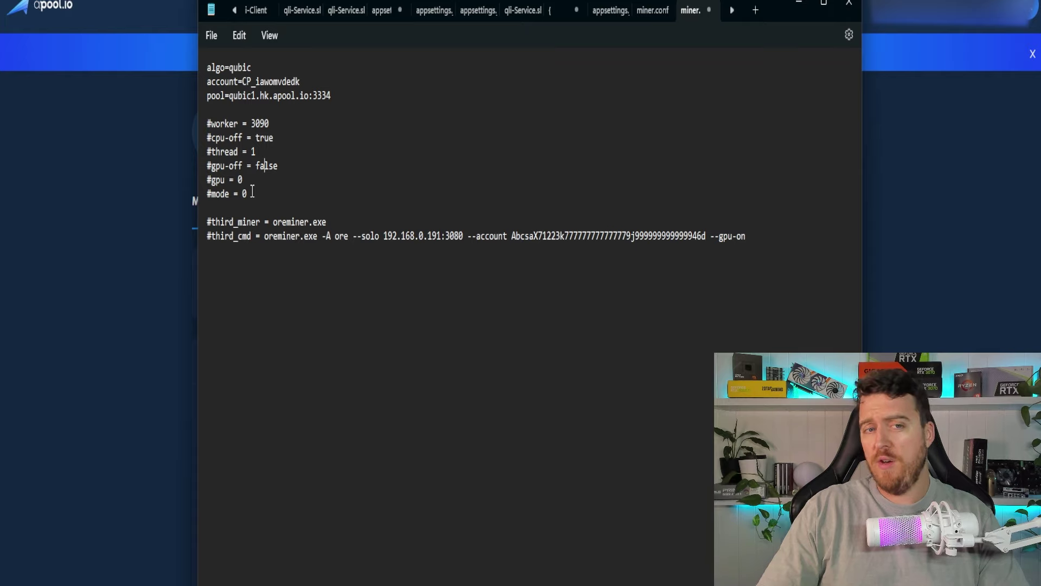
pyautogui.moveTo(208, 221); pyautogui.dragTo(744, 243)
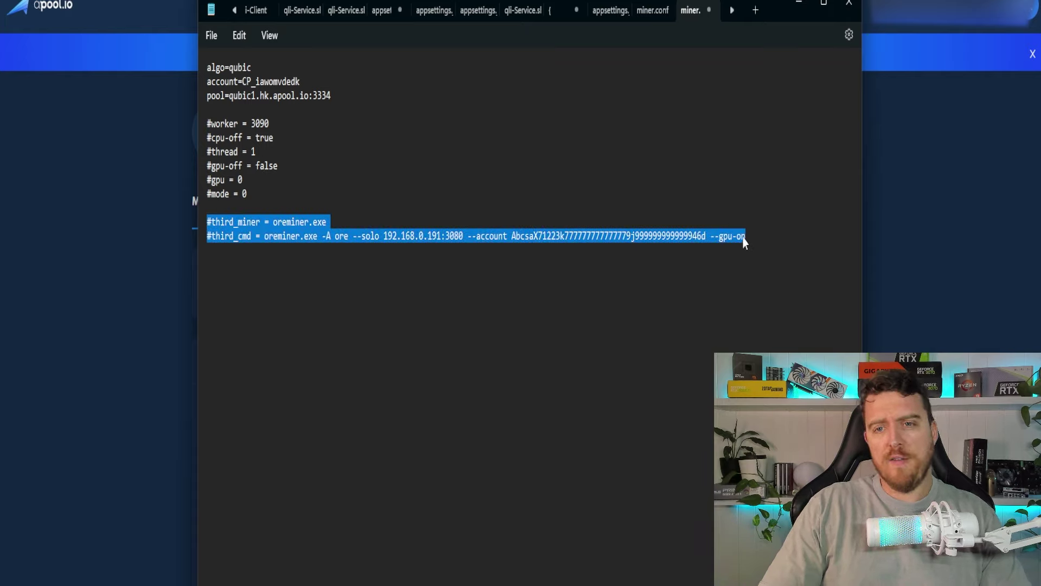
pyautogui.click(744, 239)
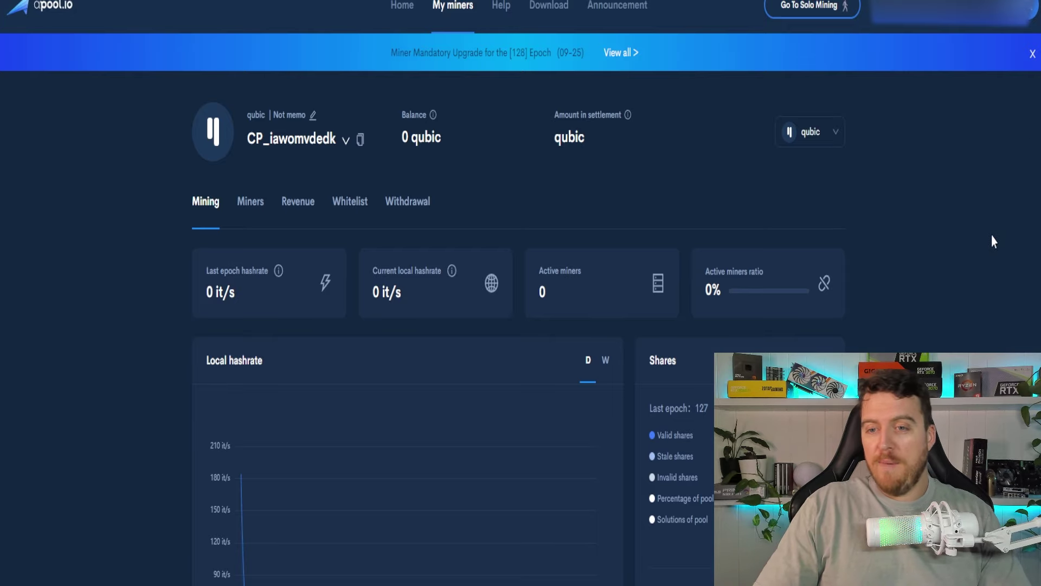
# Scroll the apool My miners page to inspect the Local hashrate chart and shares
pyautogui.scroll(-6, 992, 232)
pyautogui.scroll(6, 976, 261)
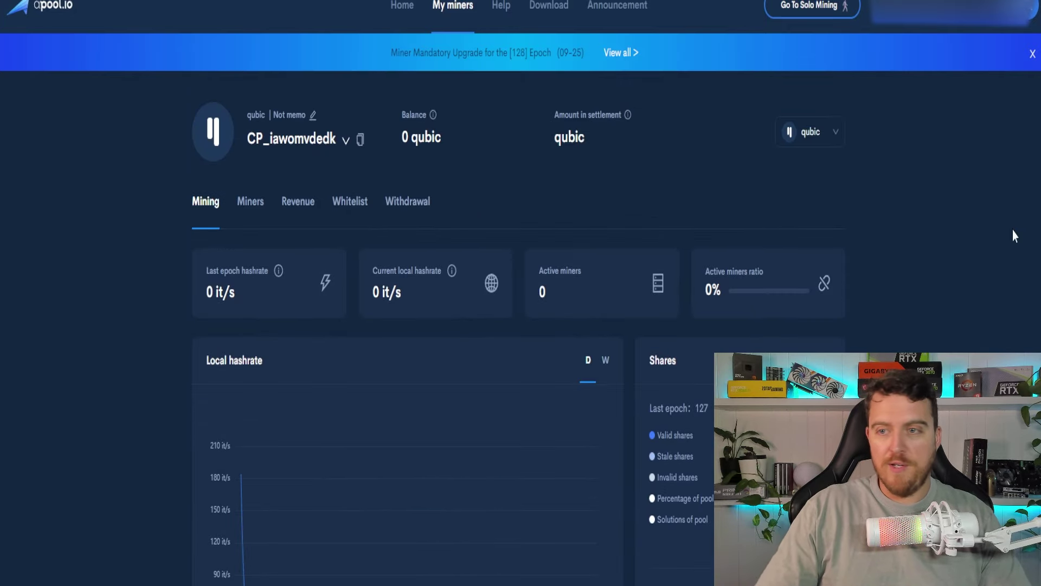
pyautogui.scroll(-5, 227, 450)
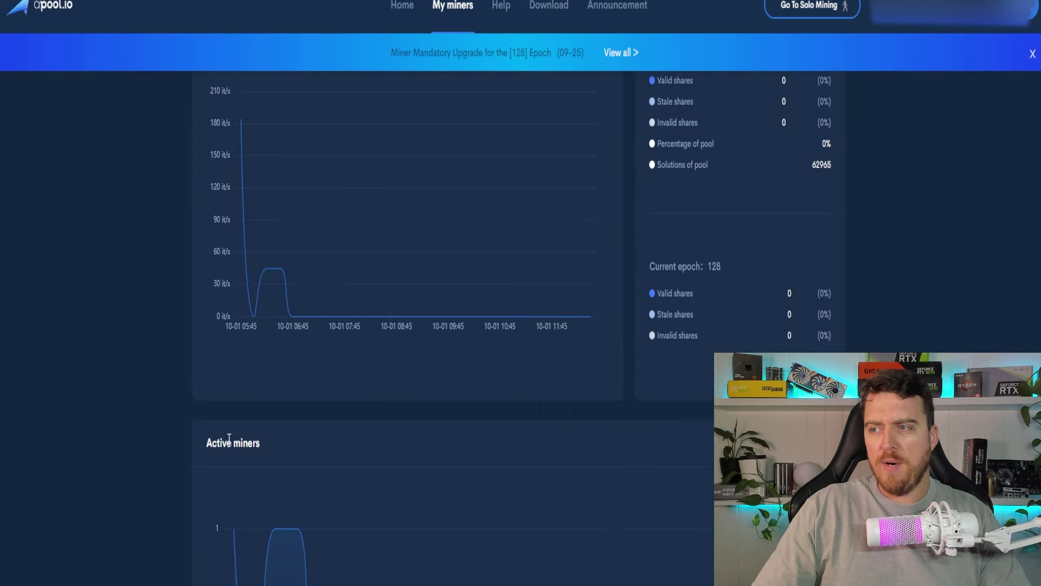
pyautogui.moveTo(244, 135)
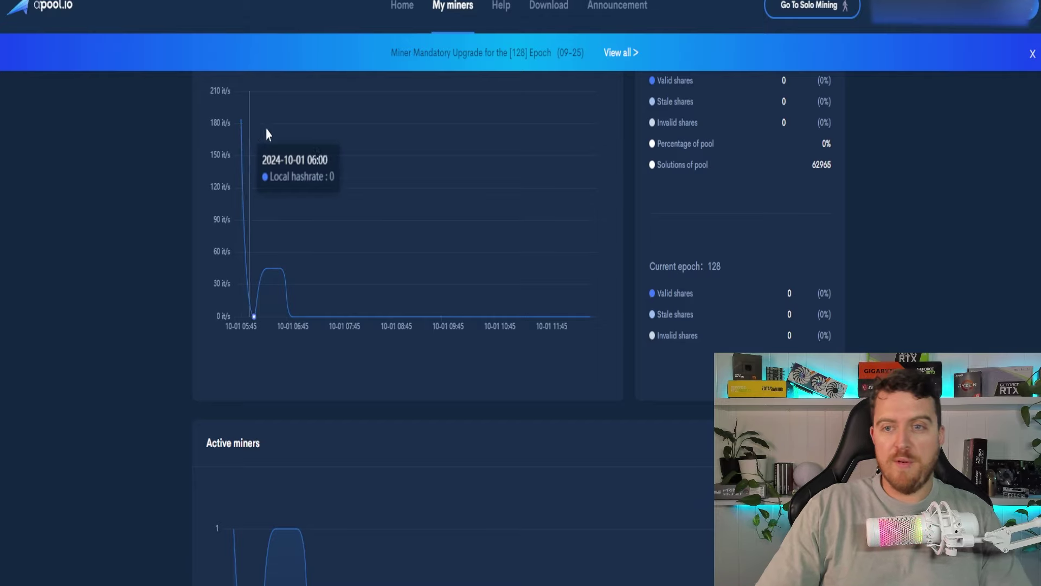
pyautogui.scroll(5, 412, 326)
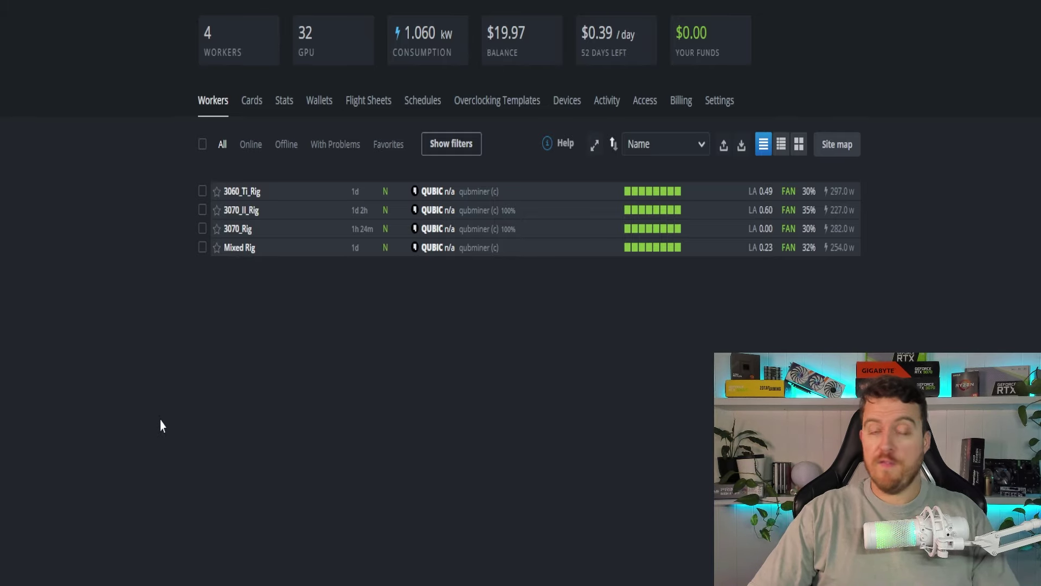
# Add a new QUBIC wallet with a placeholder address and the name Qubic
pyautogui.click(314, 103)
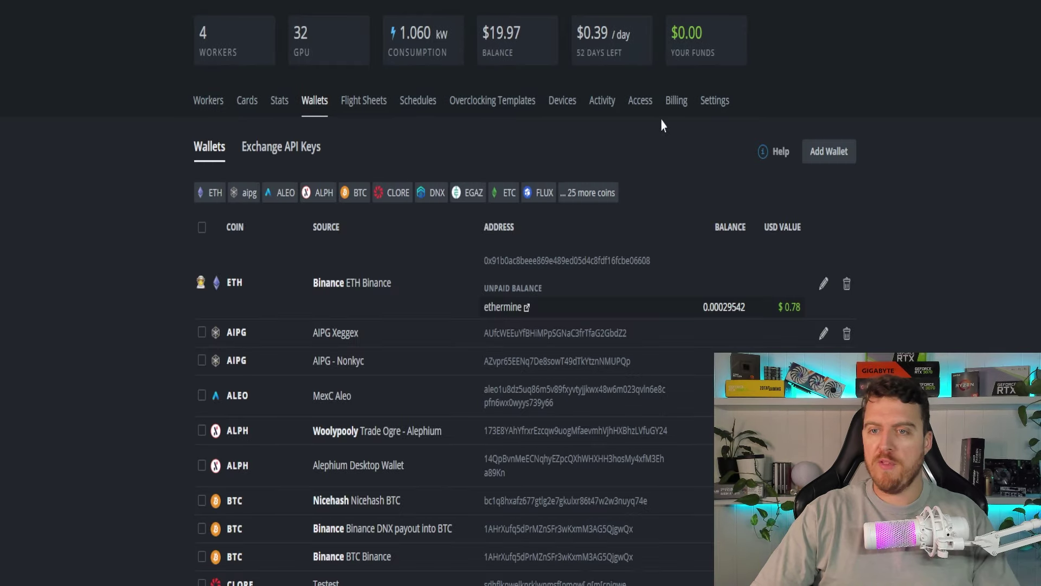
pyautogui.click(840, 153)
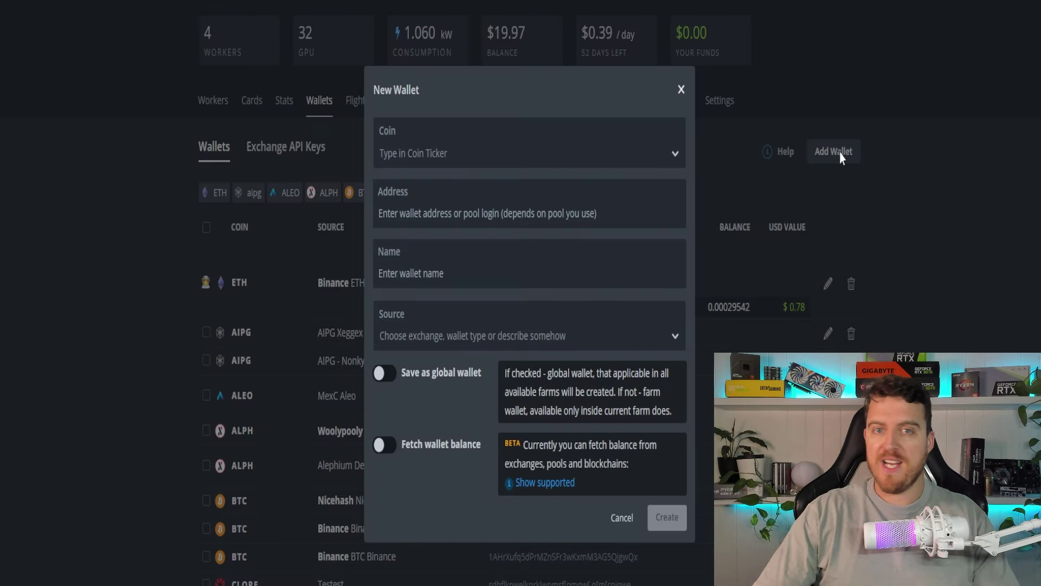
pyautogui.click(486, 157)
pyautogui.write('qub')
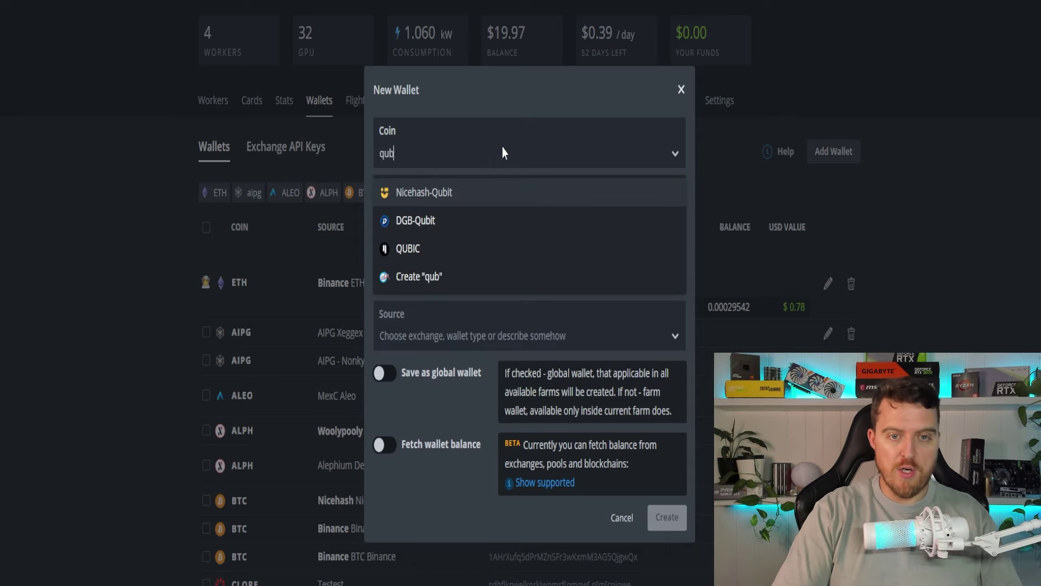
pyautogui.click(441, 247)
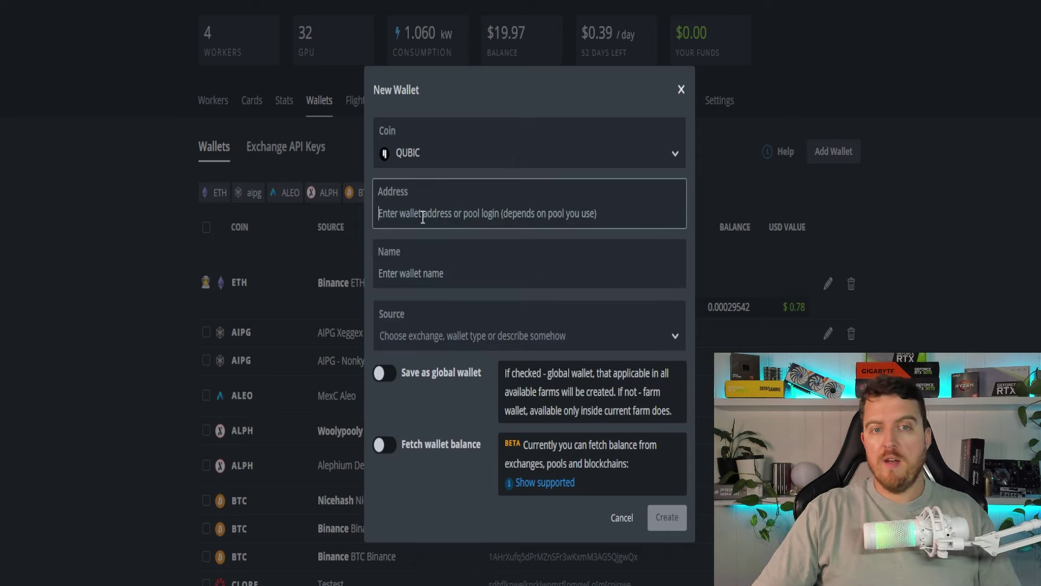
pyautogui.click(423, 217)
pyautogui.write('sfhgeherherhe')
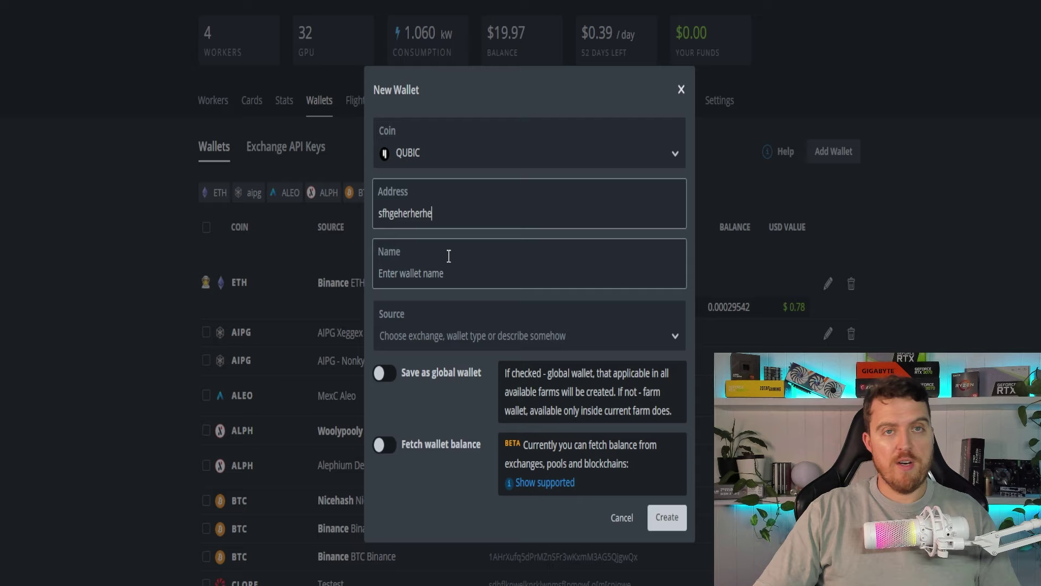
pyautogui.click(437, 280)
pyautogui.write('Qubic')
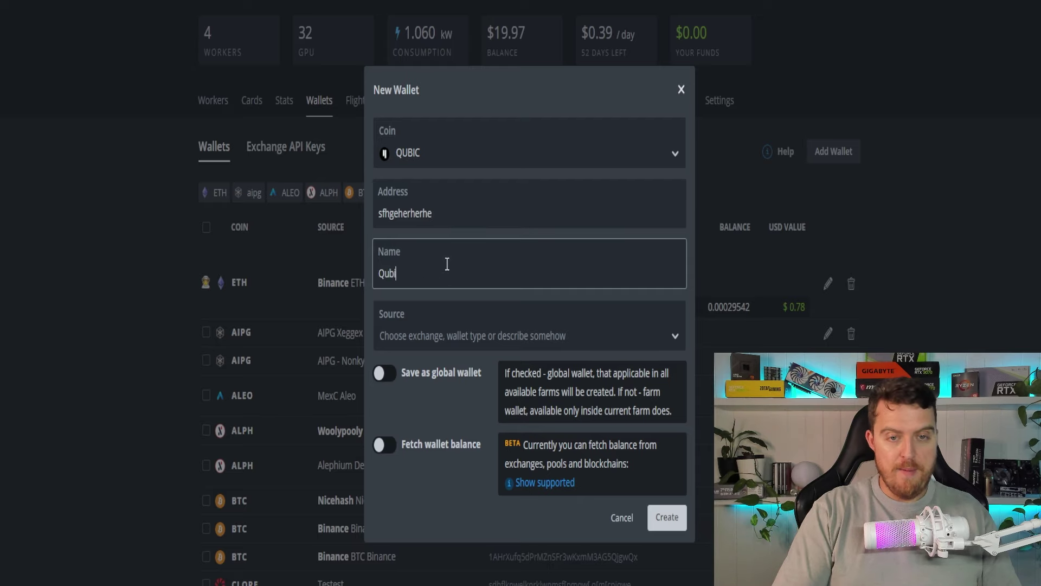
# Discard the wallet and start a flight sheet with coin QUBIC and Qubic Wallet
pyautogui.click(616, 527)
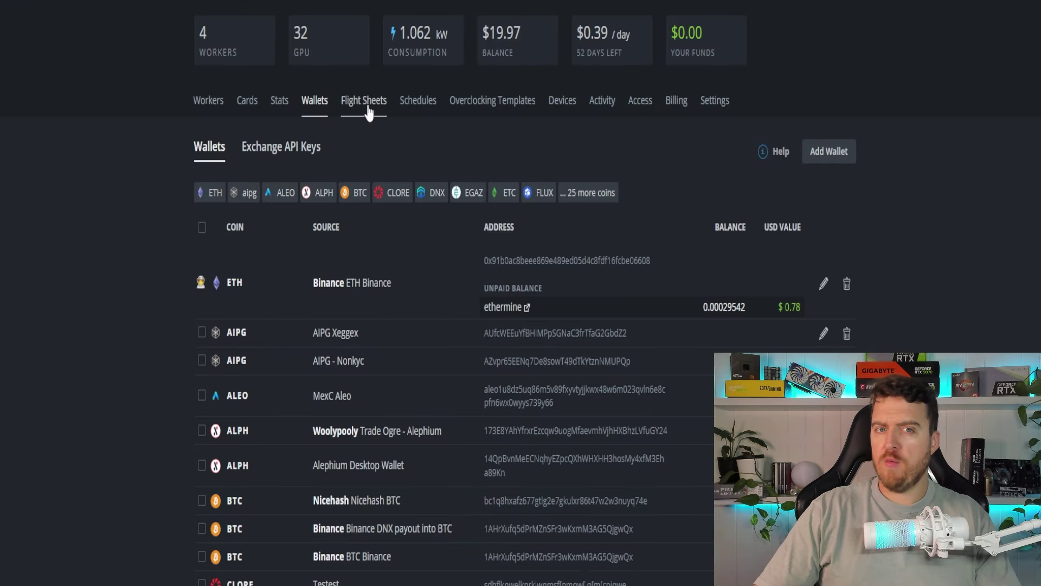
pyautogui.click(368, 112)
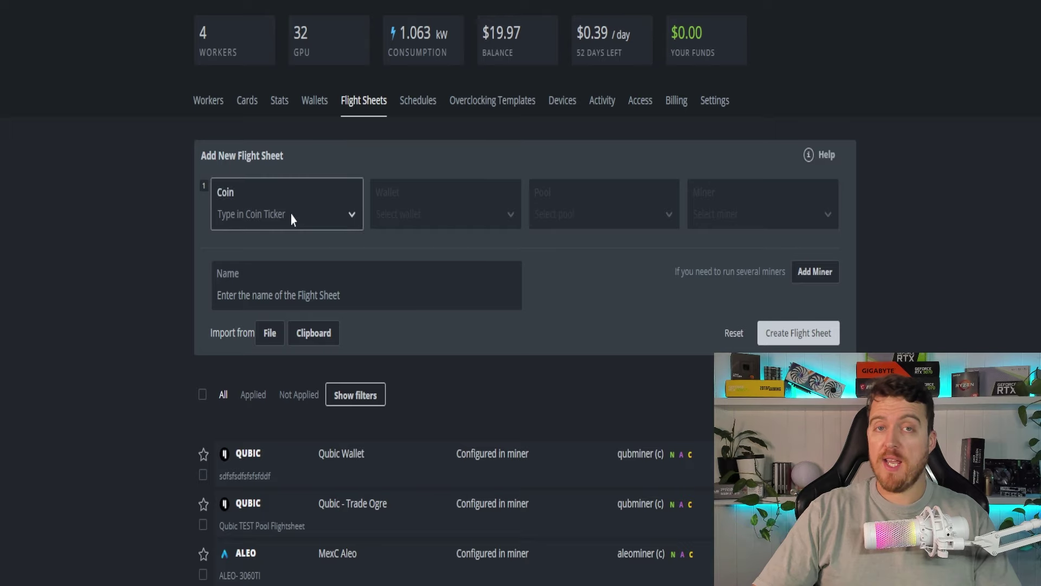
pyautogui.click(291, 215)
pyautogui.write('qu')
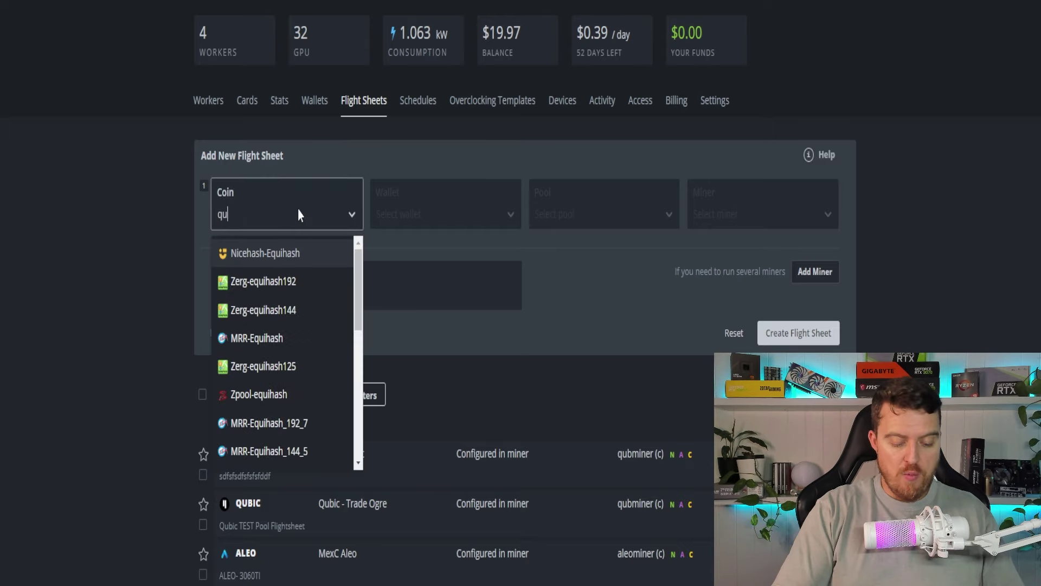
pyautogui.write('b')
pyautogui.click(269, 308)
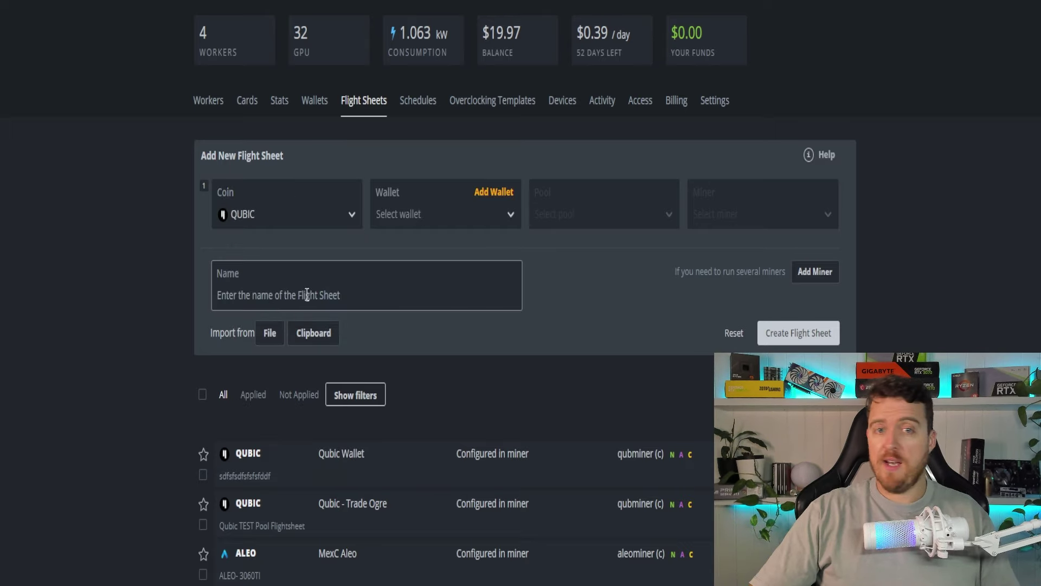
pyautogui.click(452, 220)
pyautogui.click(419, 282)
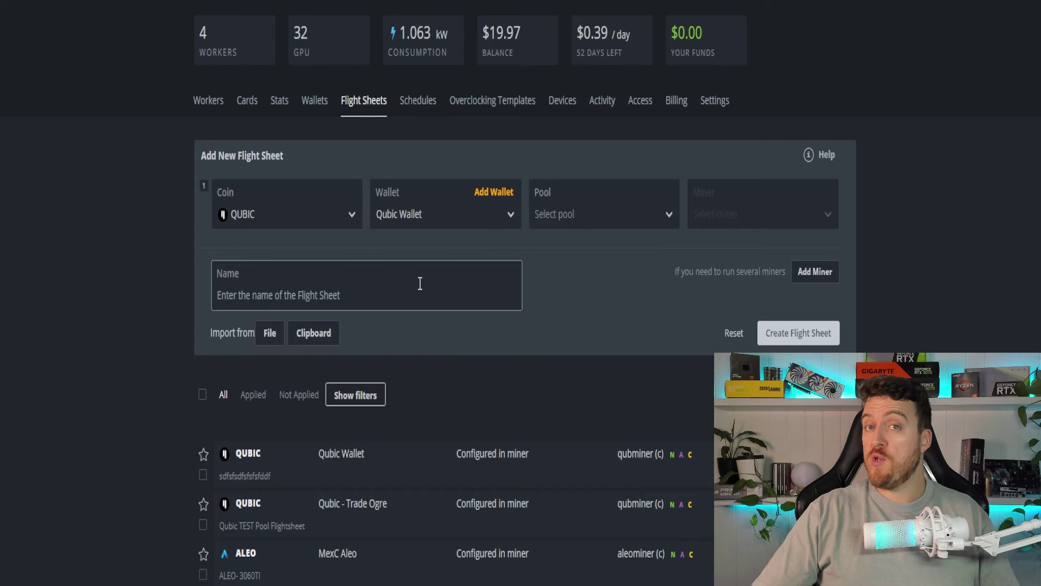
# Set the flight sheet pool to Configure in miner and the miner to Custom
pyautogui.click(572, 215)
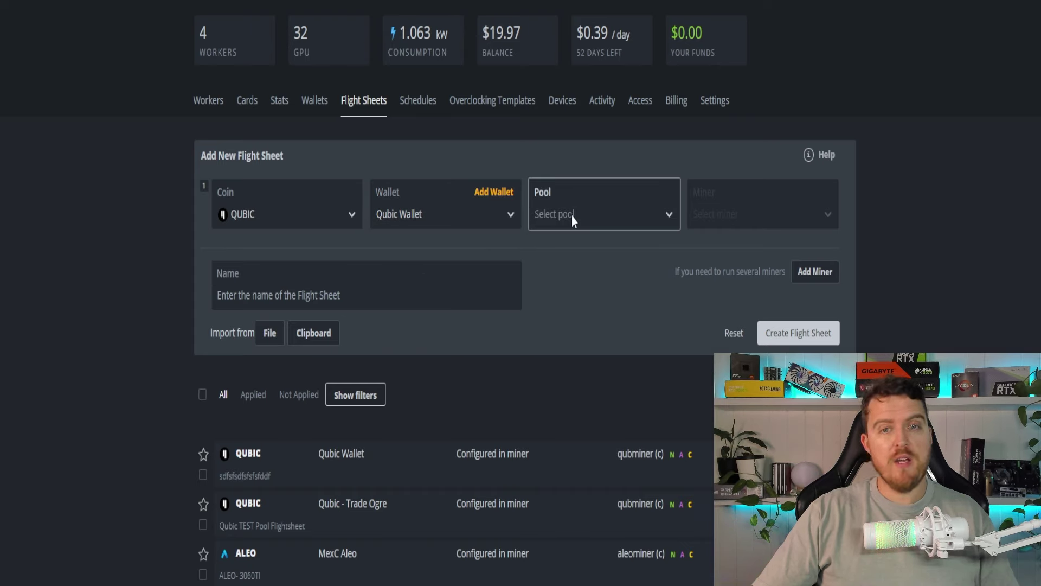
pyautogui.click(569, 254)
pyautogui.click(726, 220)
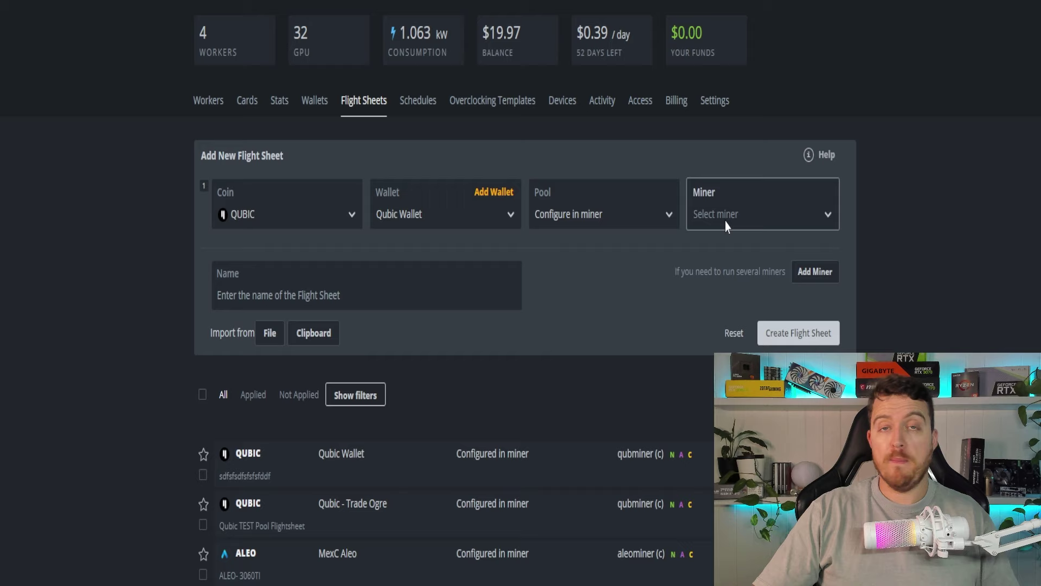
pyautogui.write('custom')
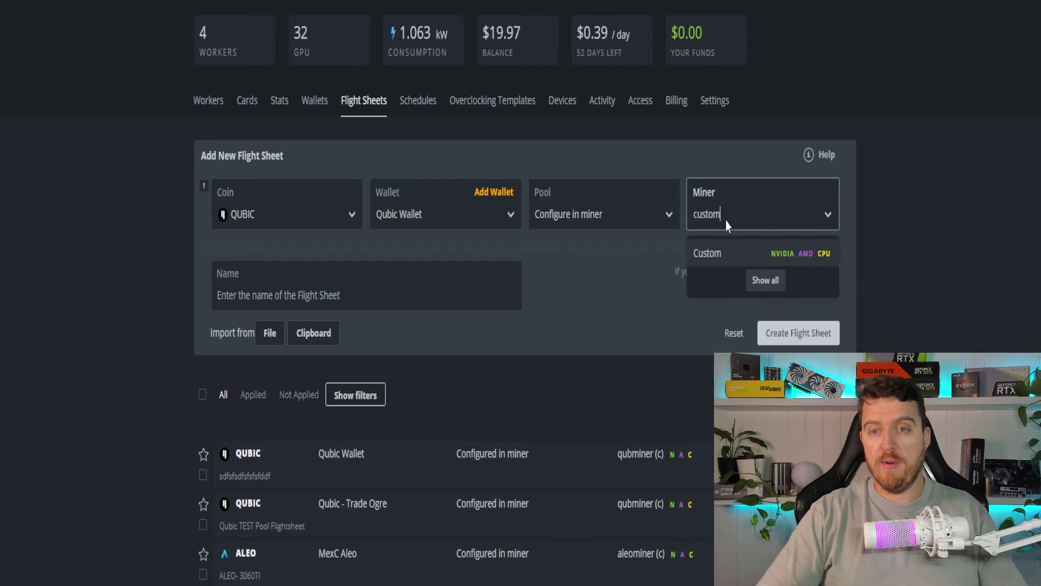
pyautogui.click(713, 255)
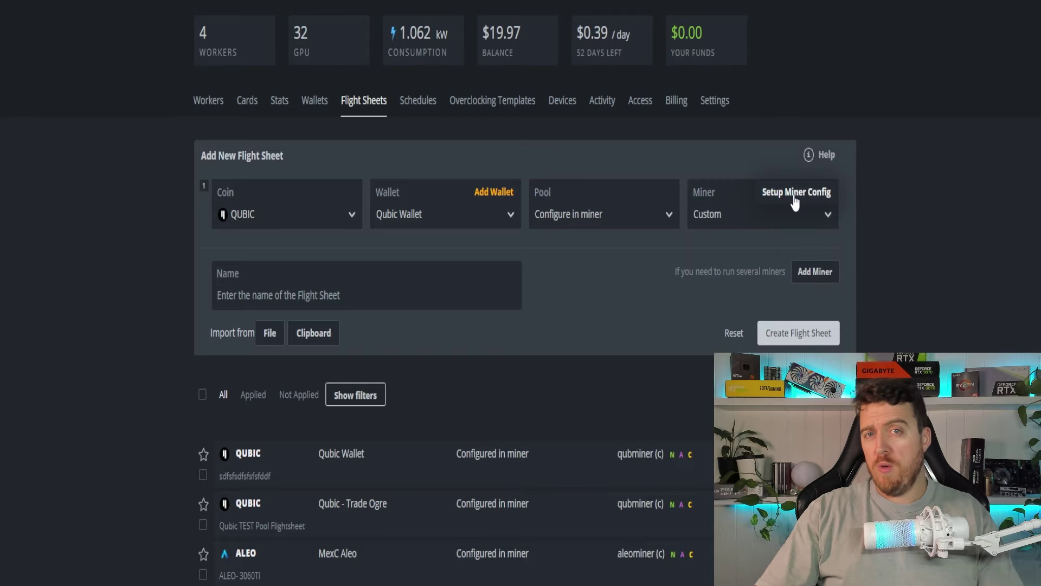
# Paste the qubic.li qubminer HiveOS download link as the custom miner's Installation URL
pyautogui.click(795, 195)
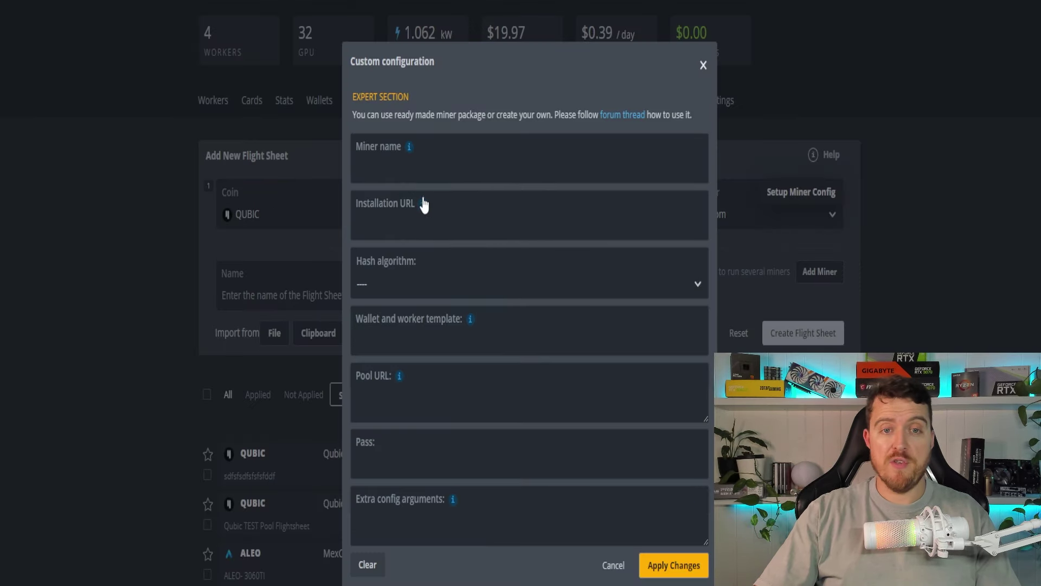
pyautogui.moveTo(424, 211)
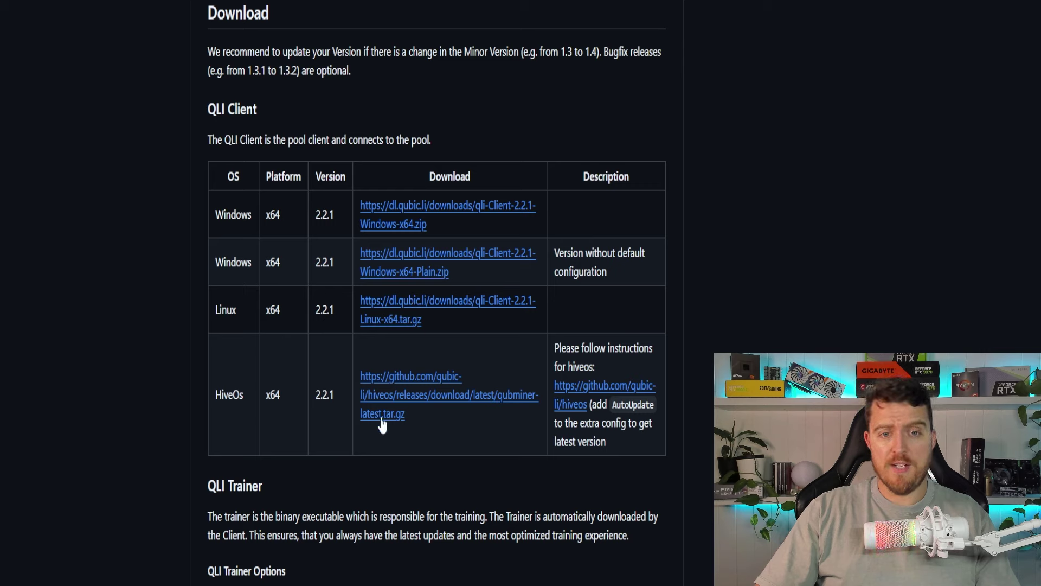
pyautogui.rightClick(394, 390)
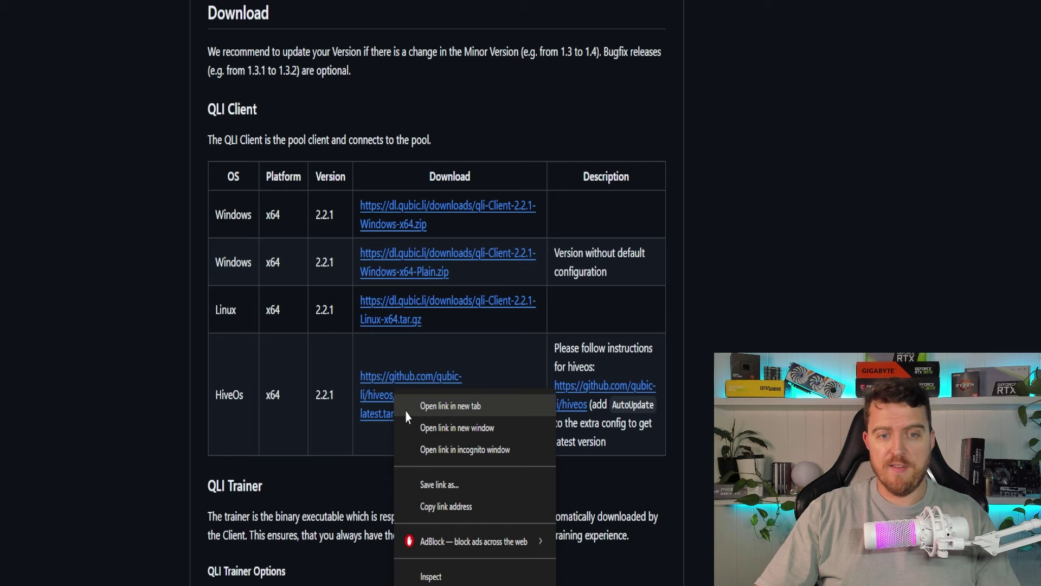
pyautogui.click(451, 509)
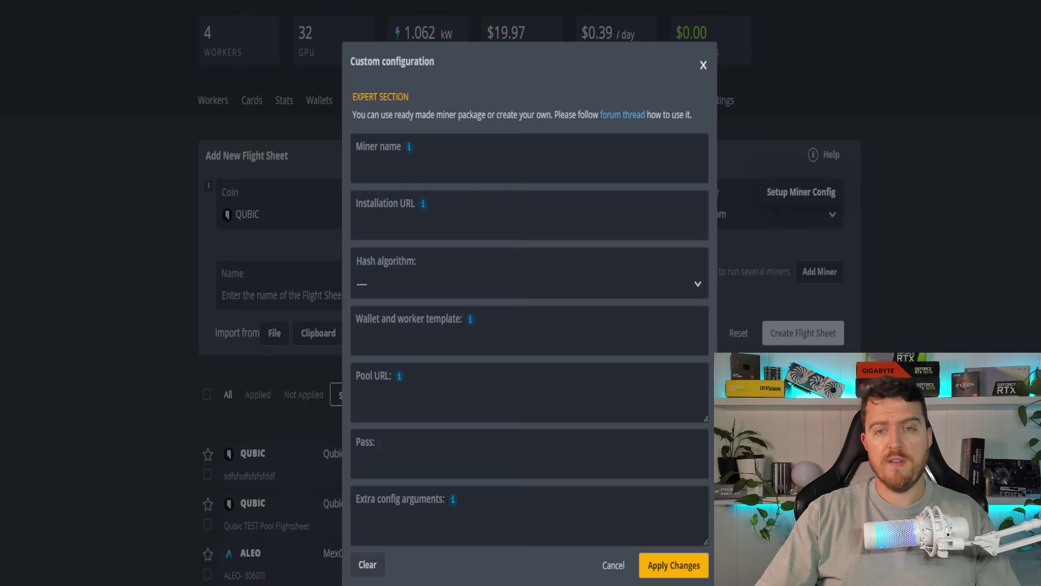
pyautogui.click(378, 230)
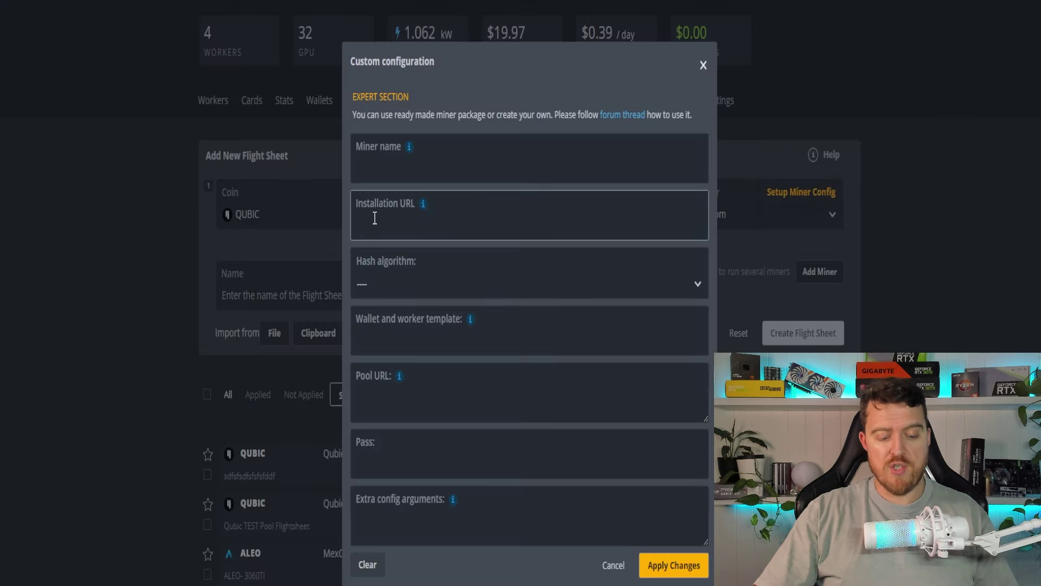
pyautogui.write('https://github.com/qubic-li/hiveos/releases/download/latest/qubminer-latest.tar.gz')
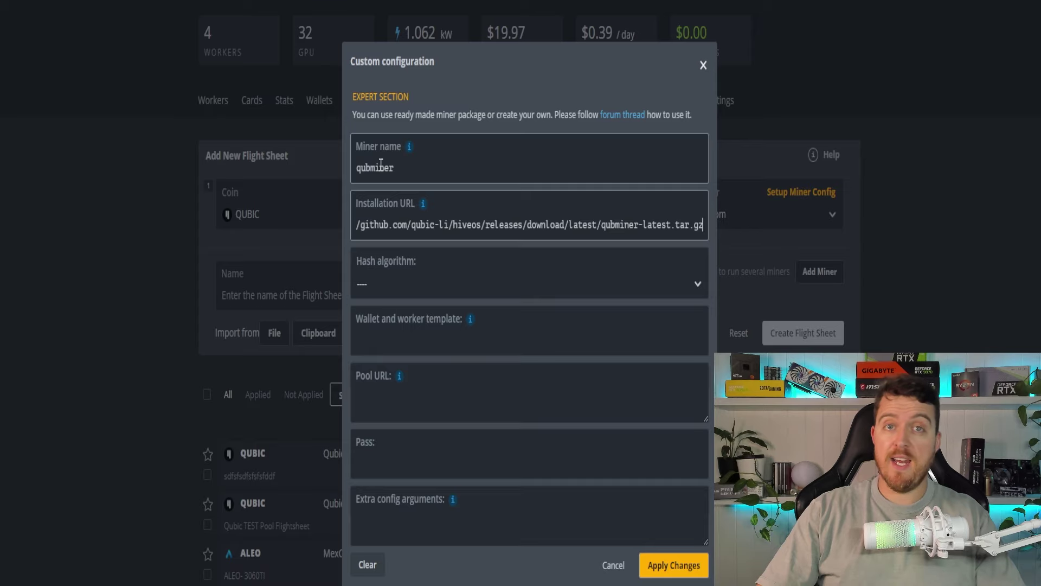
# Set the hash algorithm to qubic and the wallet template to %WAL%.%WORKER_NAME%
pyautogui.click(386, 283)
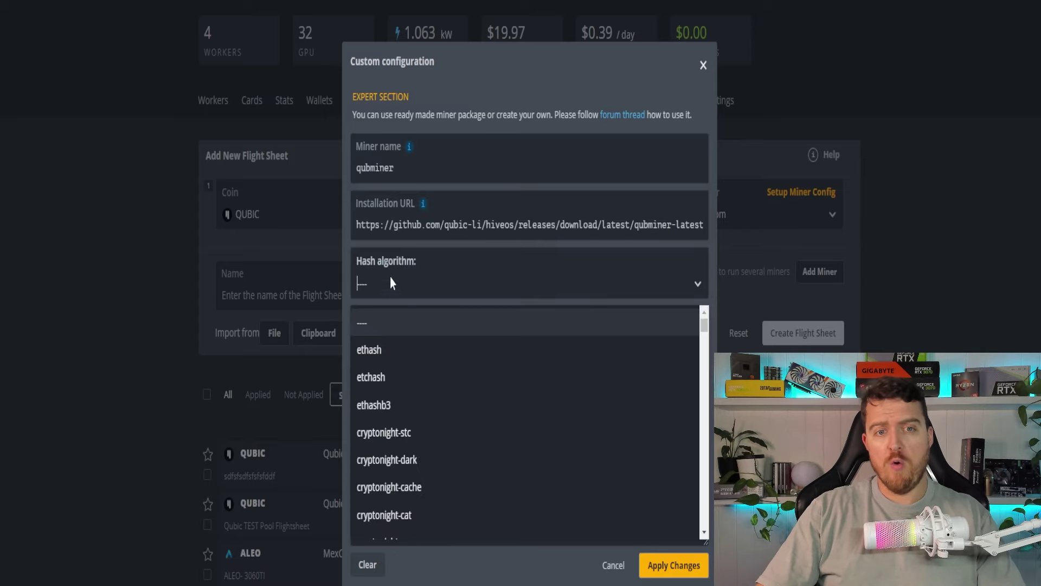
pyautogui.write('qub')
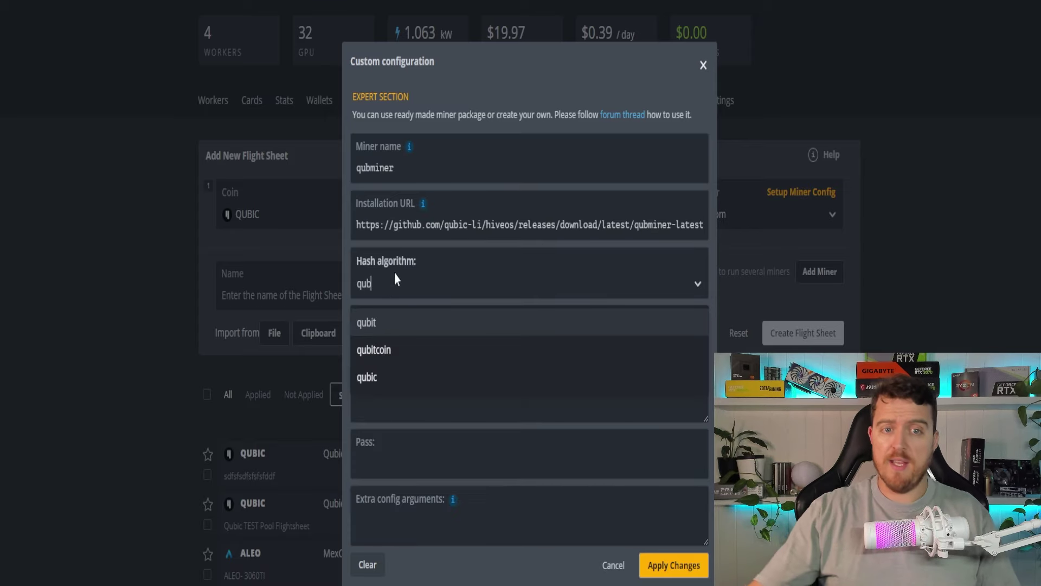
pyautogui.click(386, 369)
pyautogui.moveTo(471, 322)
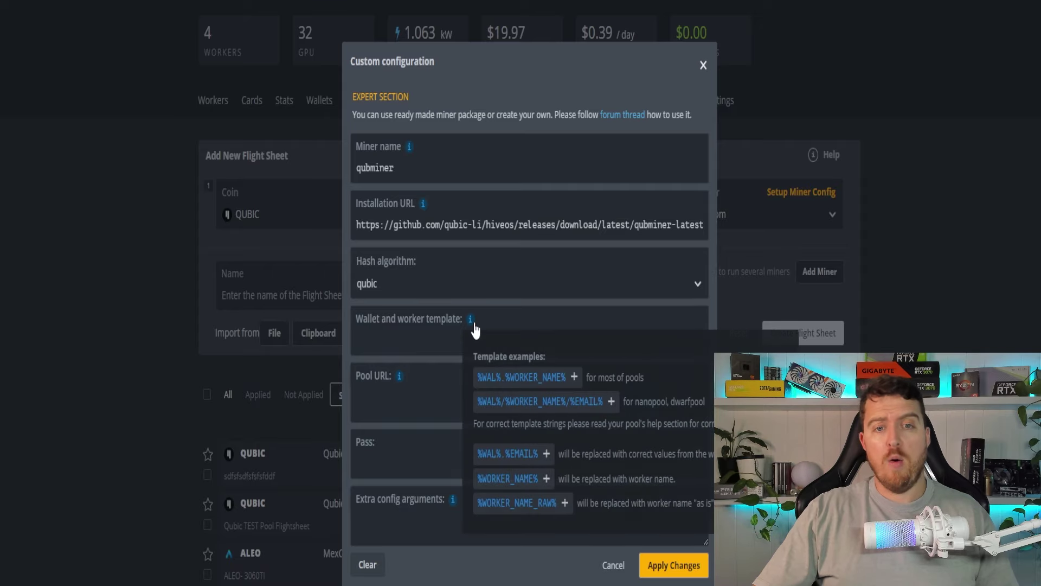
pyautogui.click(495, 379)
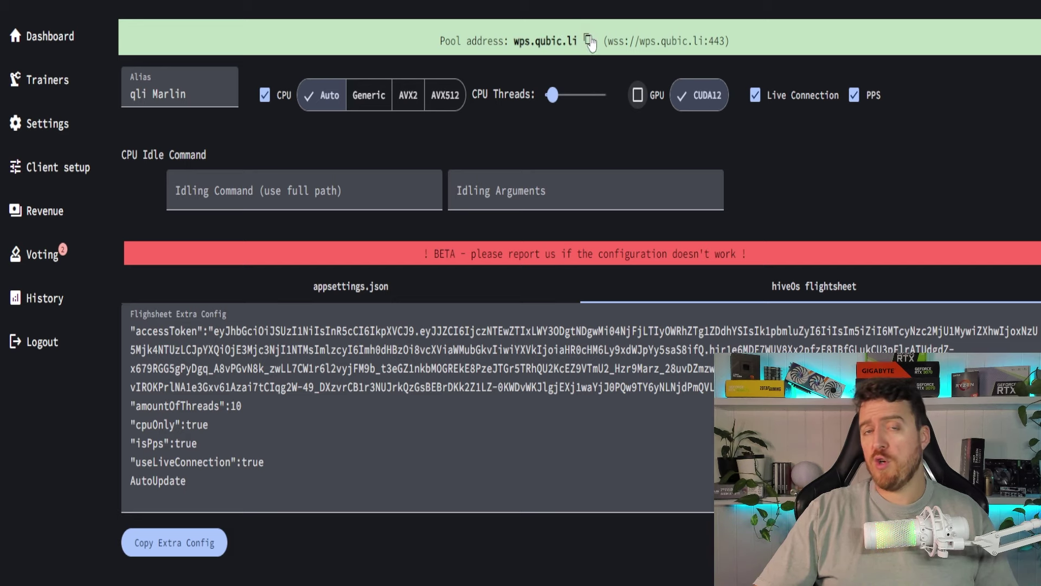
# Set the custom miner's pool URL to wps.qubic.li and its password to x
pyautogui.click(590, 43)
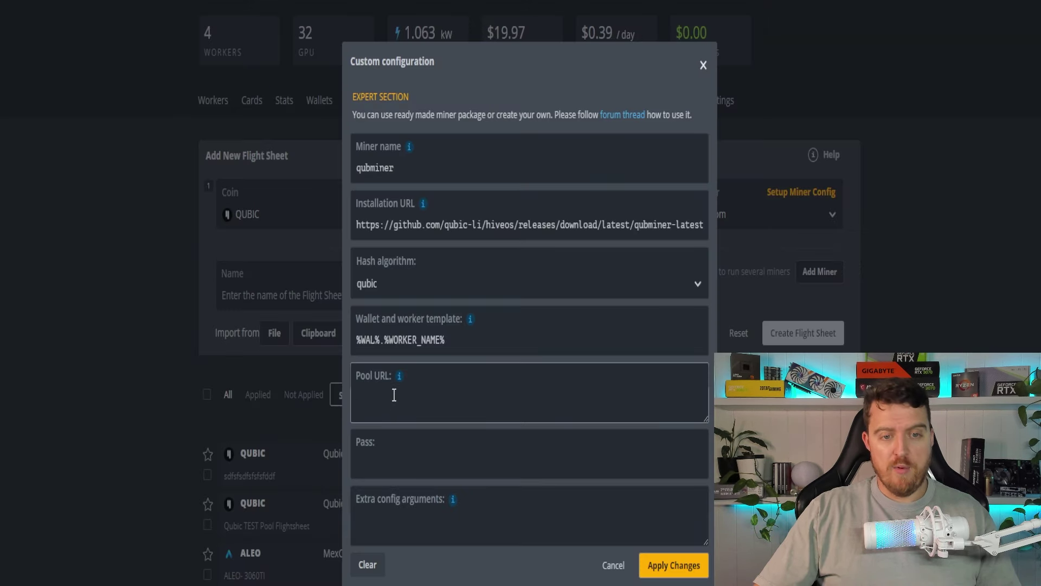
pyautogui.hotkey('ctrl', 'v')
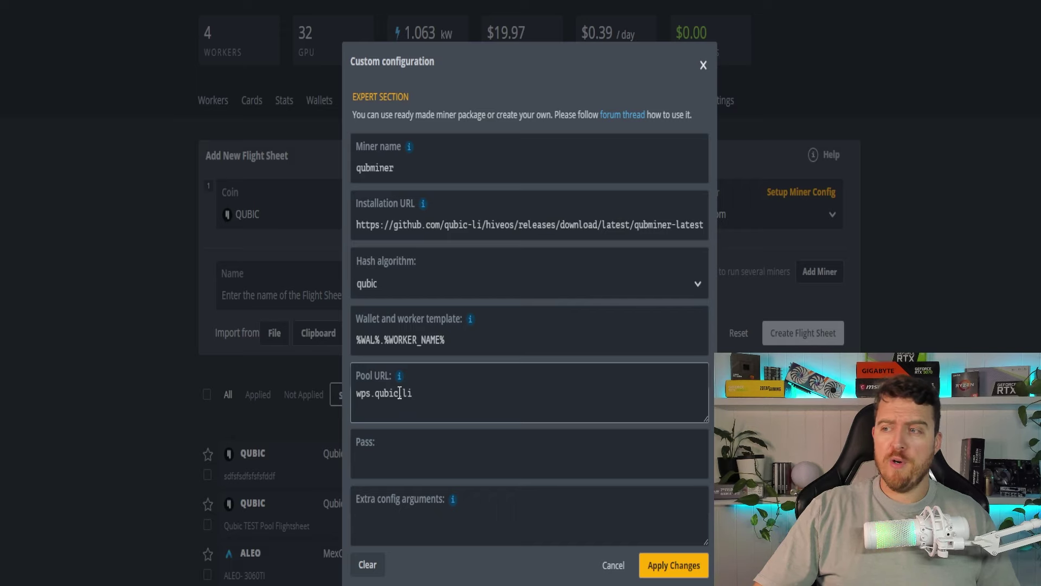
pyautogui.click(384, 464)
pyautogui.write('x')
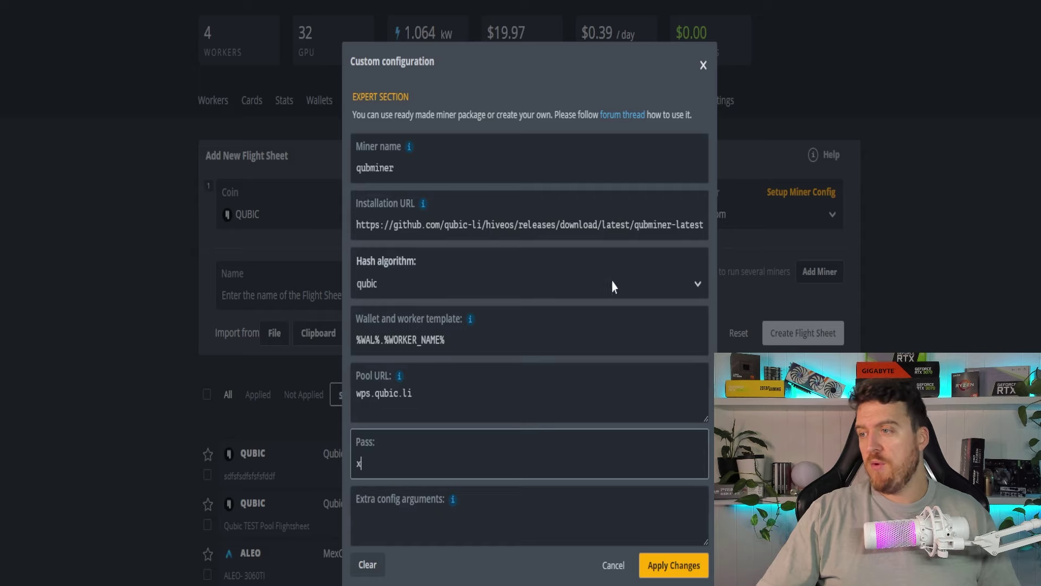
pyautogui.click(407, 529)
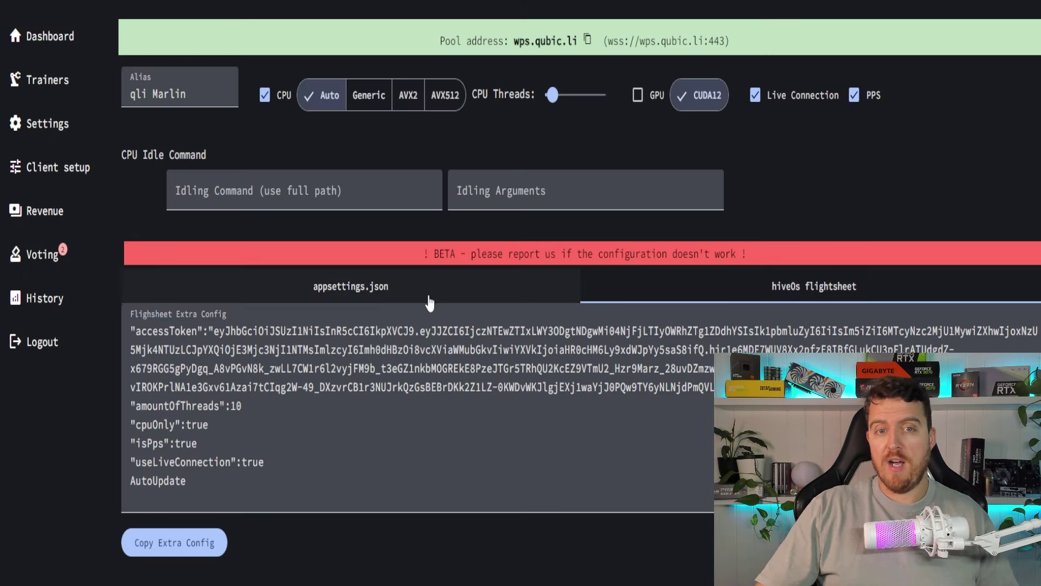
# On qubic.li, switch training from CPU to GPU with CUDA12 and copy the hiveOs extra config
pyautogui.click(449, 295)
pyautogui.click(749, 295)
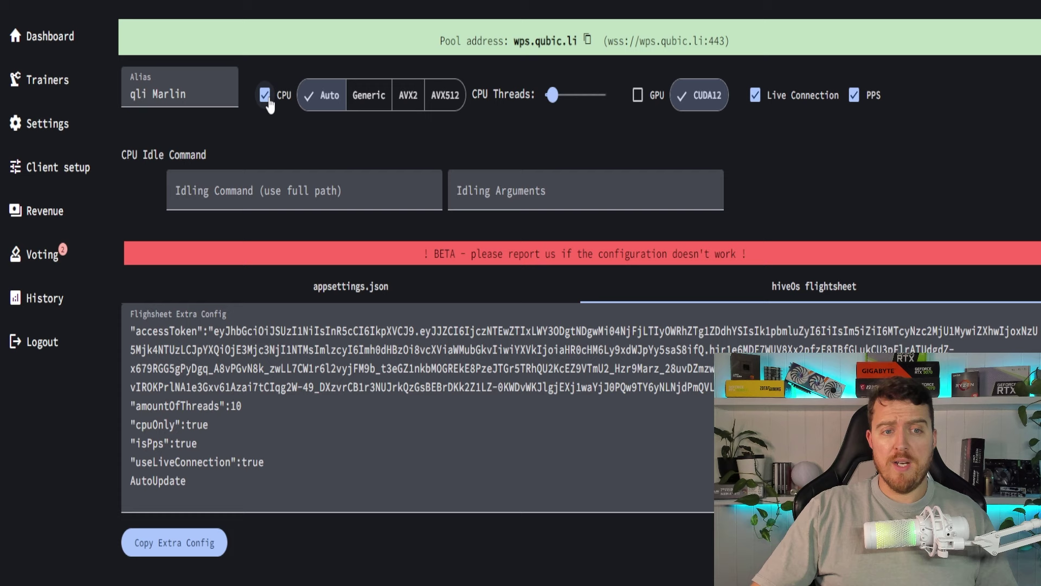
pyautogui.click(638, 95)
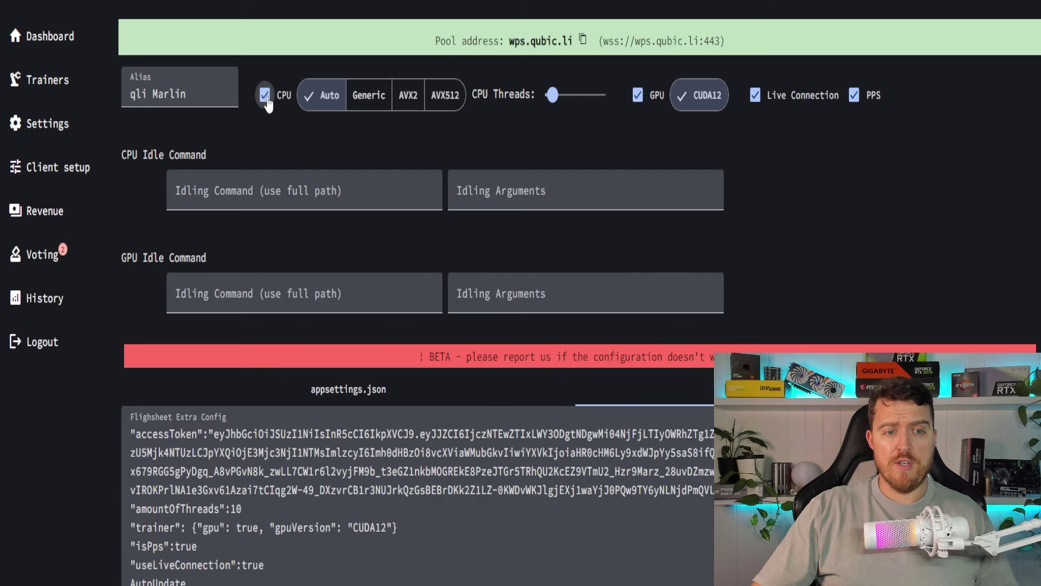
pyautogui.click(265, 96)
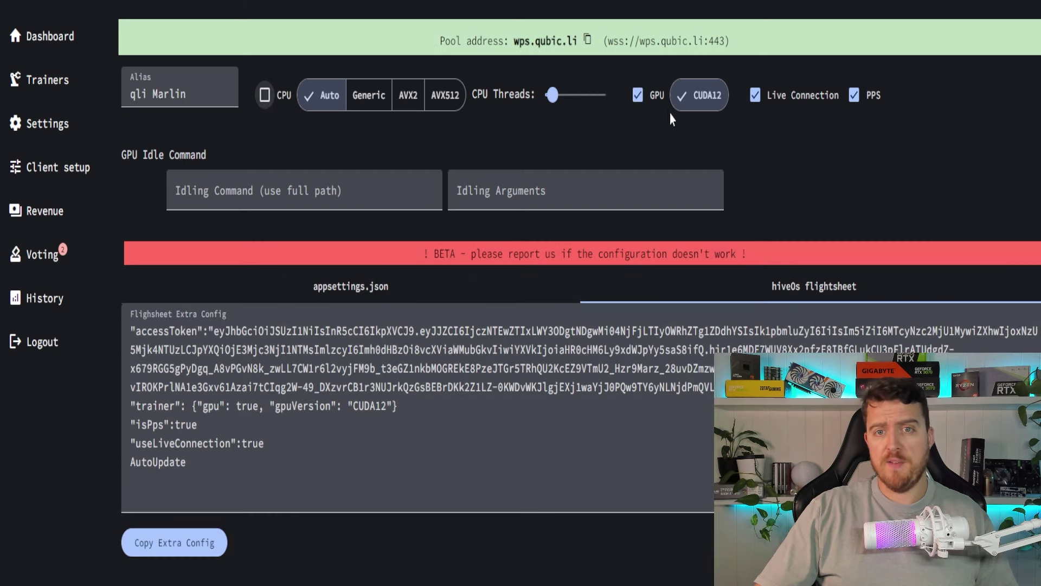
pyautogui.click(638, 94)
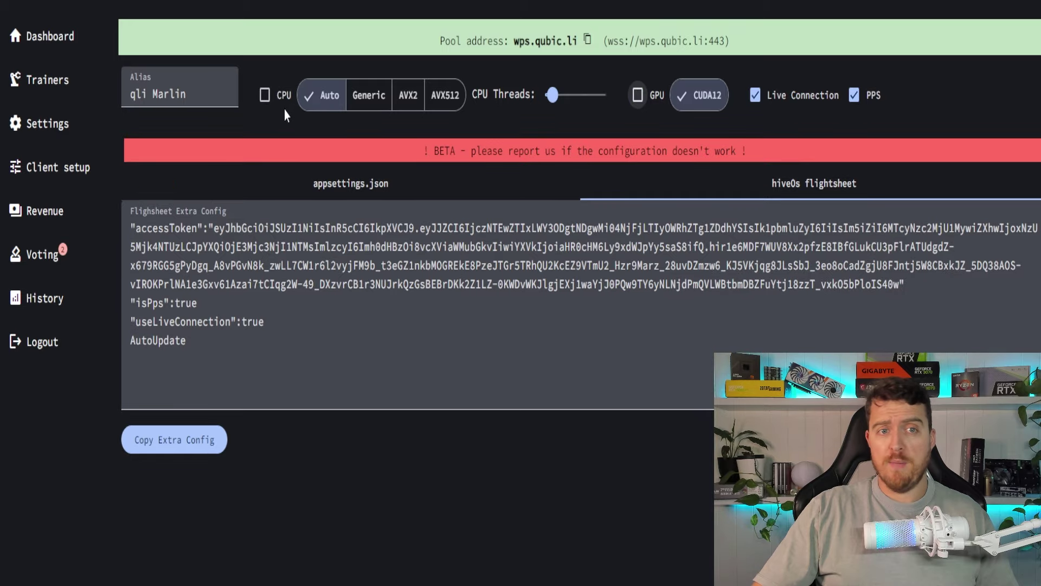
pyautogui.click(265, 95)
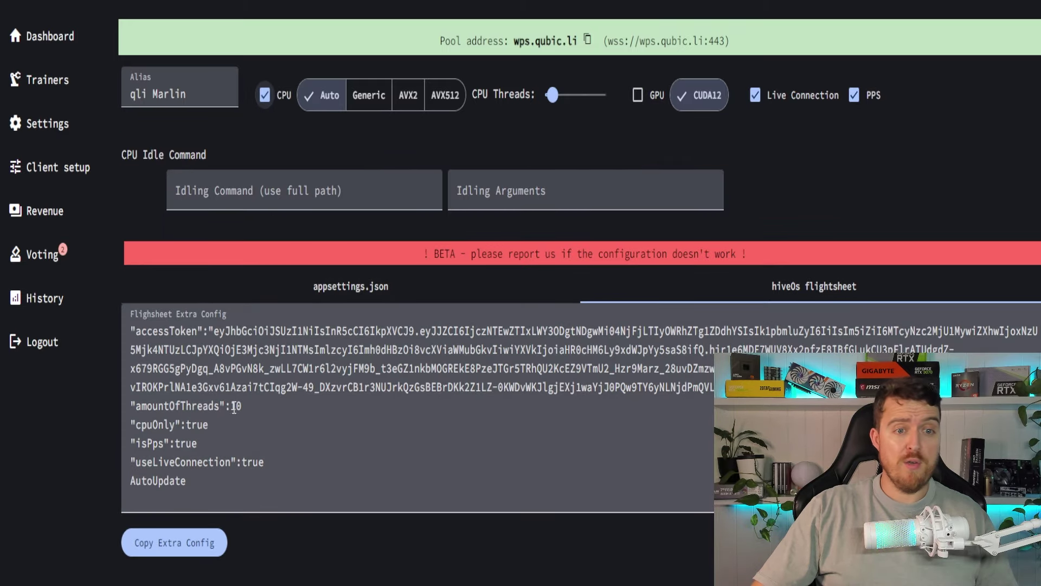
pyautogui.moveTo(231, 407); pyautogui.dragTo(244, 409)
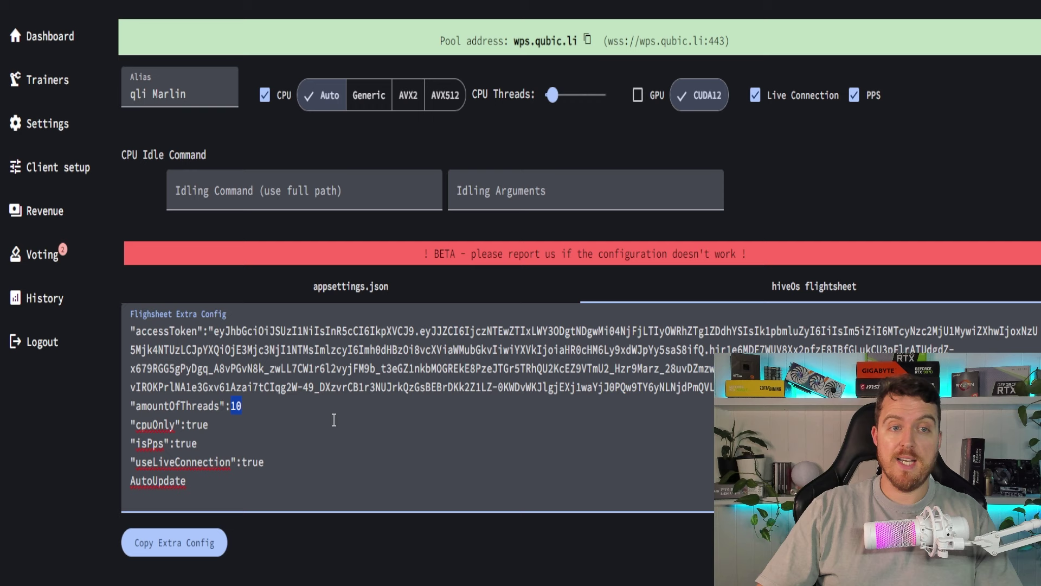
pyautogui.click(264, 95)
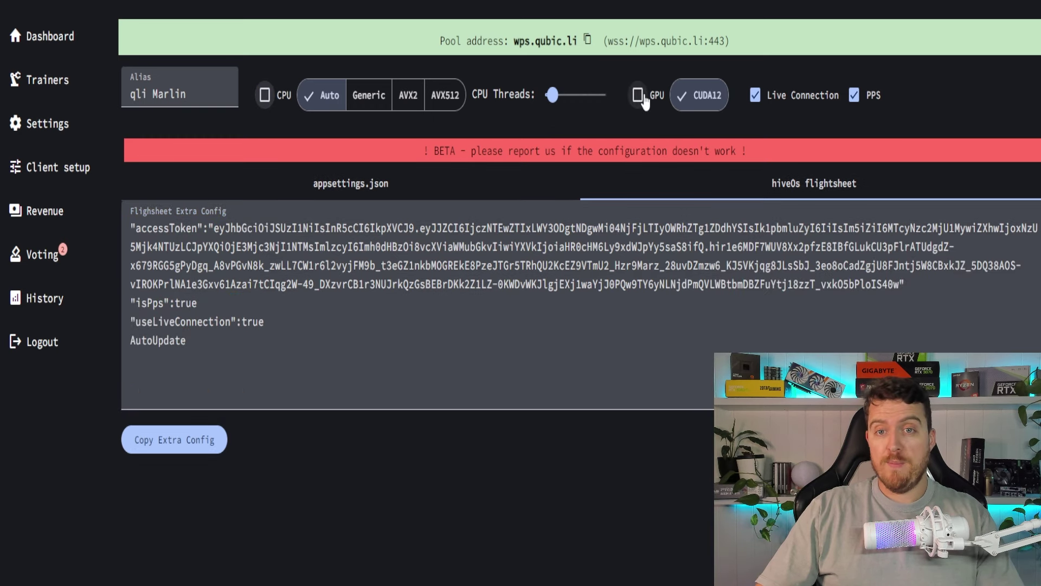
pyautogui.click(643, 97)
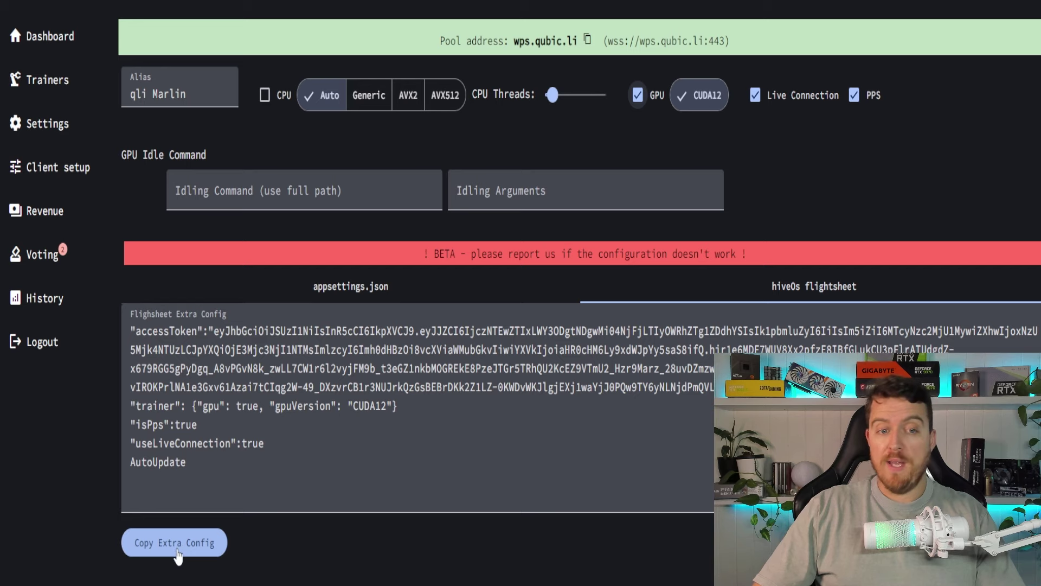
pyautogui.click(185, 547)
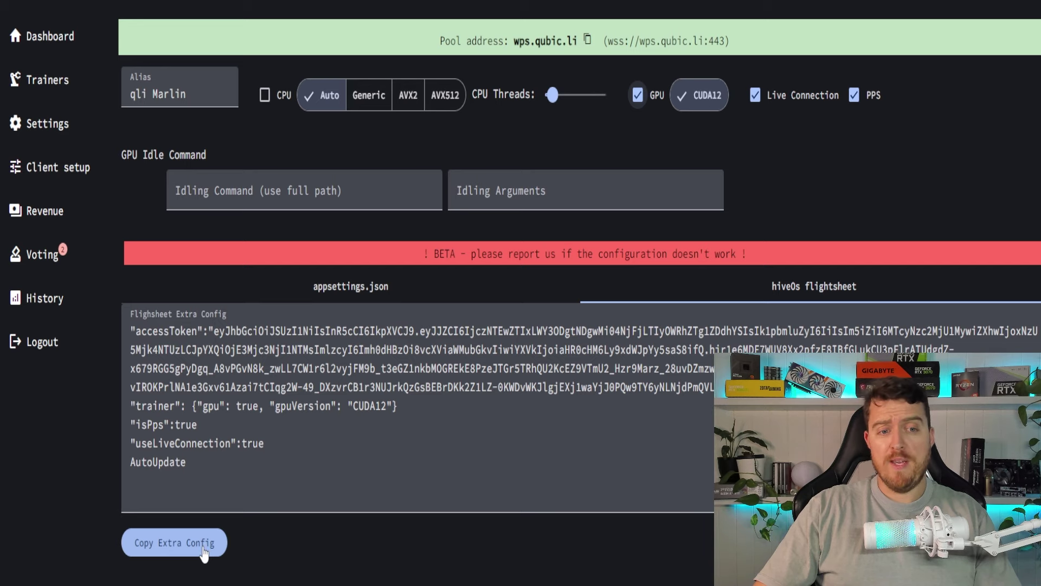
# Paste the qubic.li GPU extra config into the miner's Extra config arguments
pyautogui.click(204, 552)
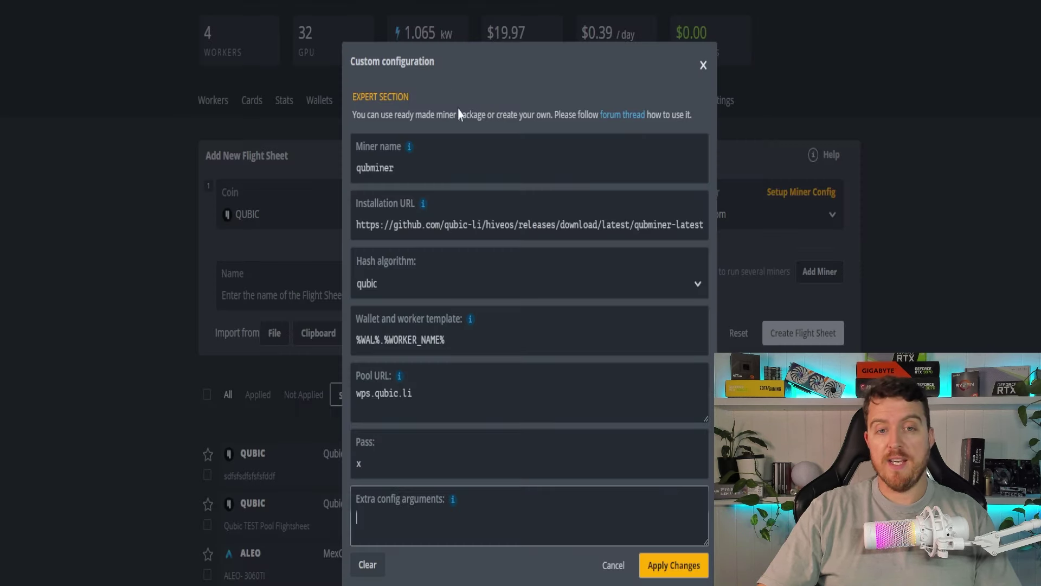
pyautogui.click(391, 512)
pyautogui.hotkey('ctrl', 'v')
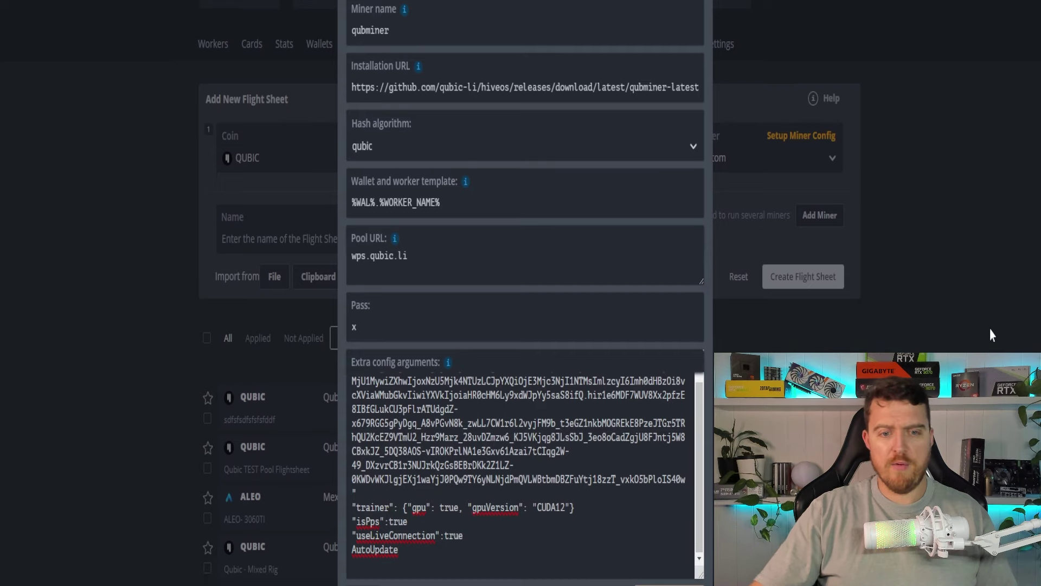
# Add the line 'nvtool --setcoreoffset 250 --setclocks 1500 --setmem 5001' below AutoUpdate
pyautogui.click(697, 447)
pyautogui.scroll(2, 697, 447)
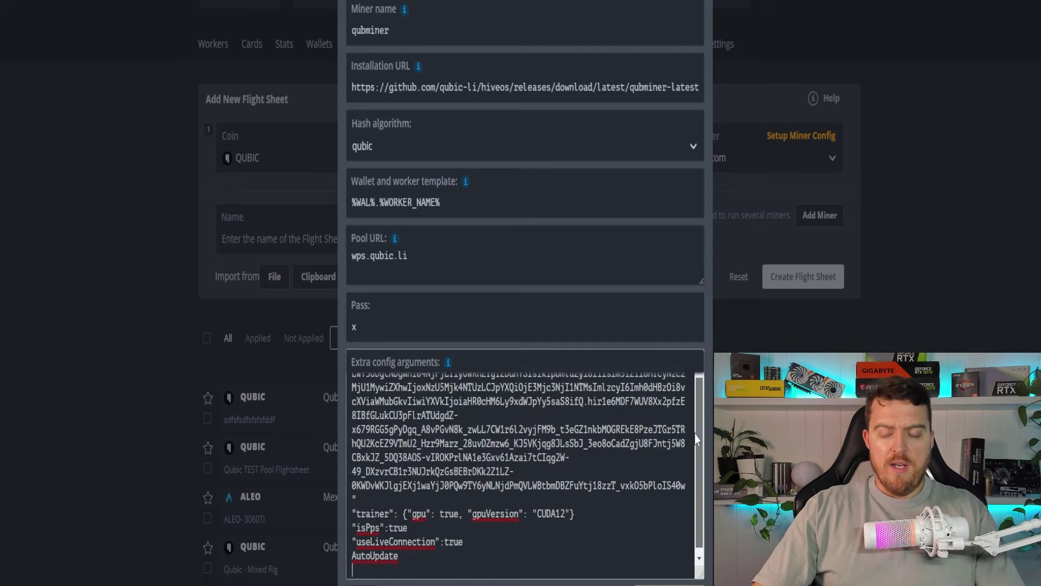
pyautogui.scroll(-2, 700, 467)
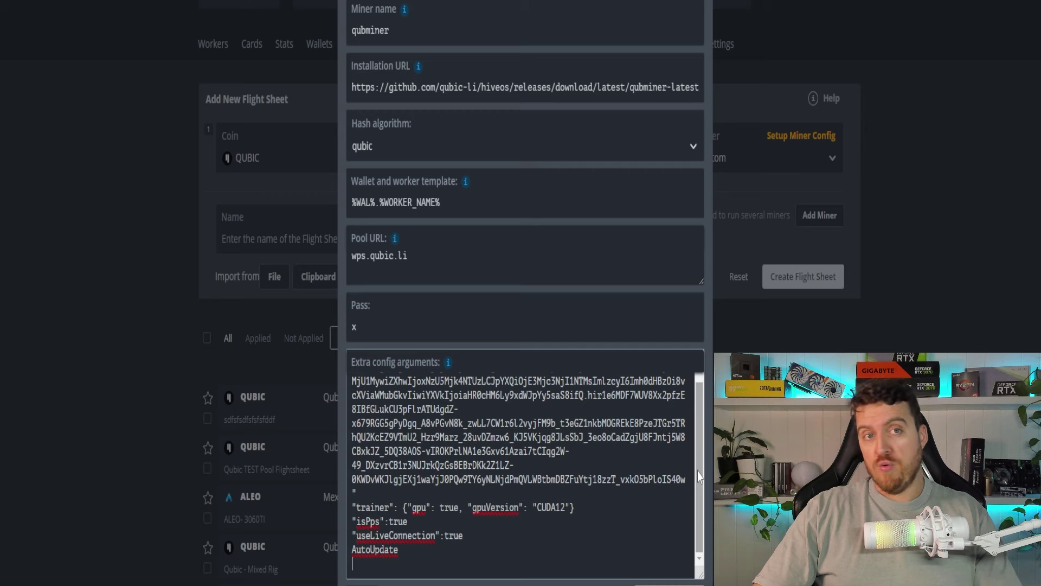
pyautogui.hotkey('ctrl', 'v')
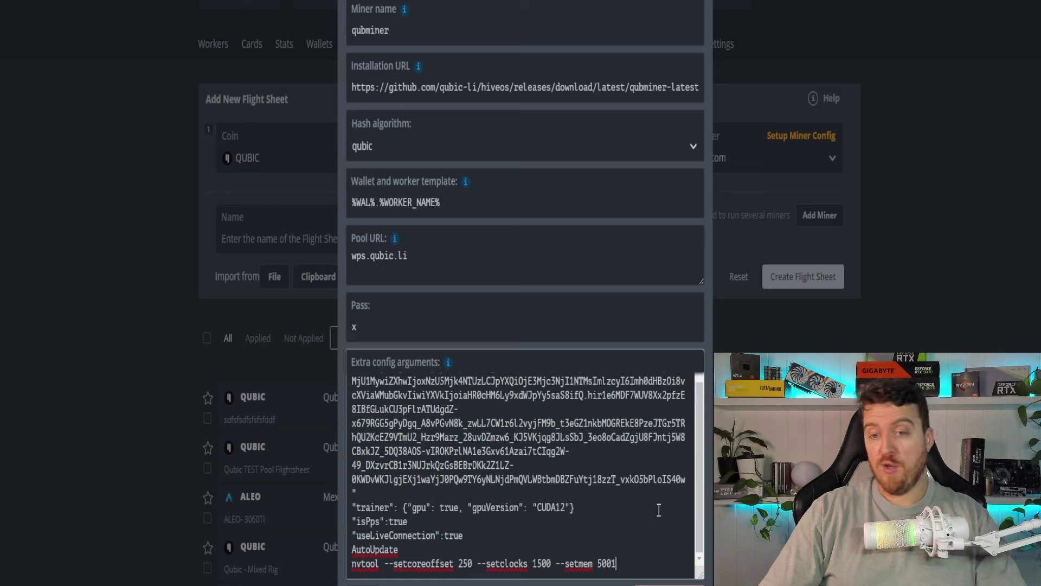
pyautogui.click(664, 573)
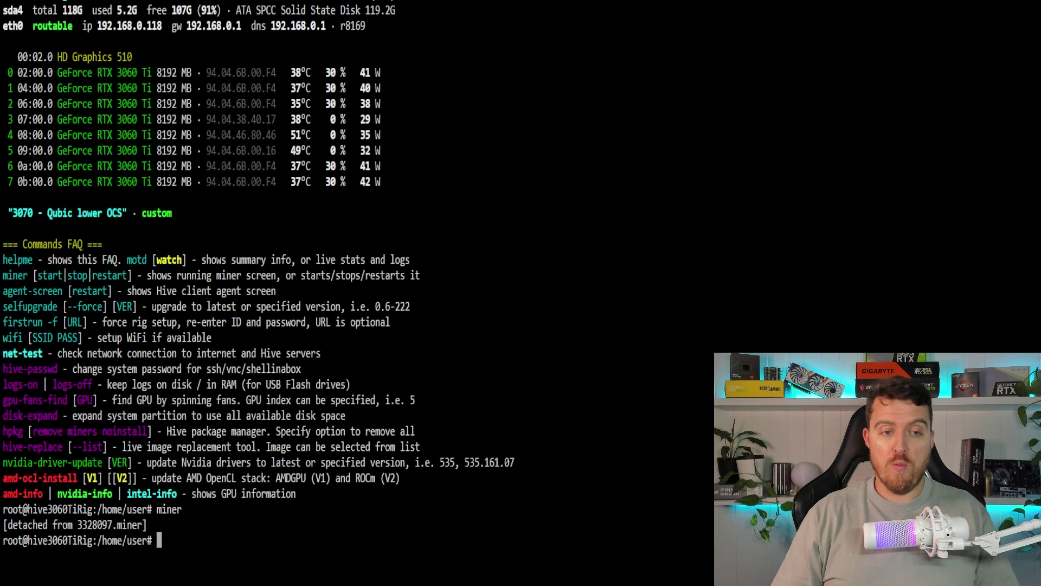
# Paste '/hive/sbin/hive-replace --beta --yes' at the rig's shell prompt
pyautogui.rightClick(184, 544)
pyautogui.click(255, 335)
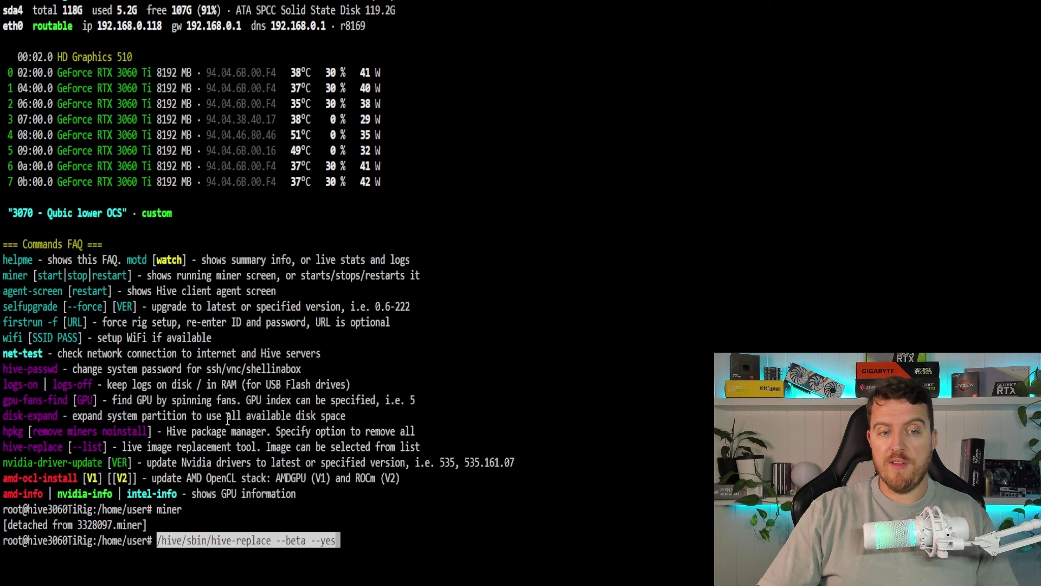